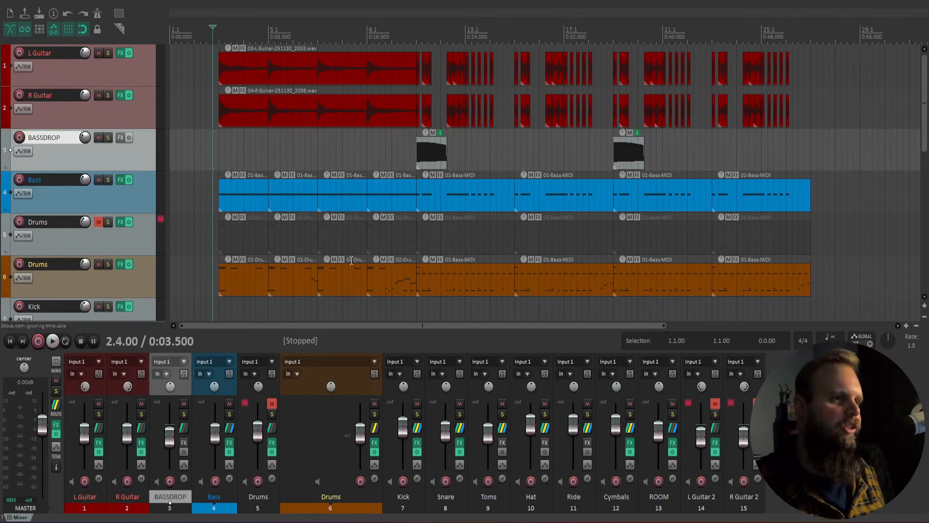
Step: Review Circvit Bass and The Growler on the Bass chain, then open the Drums Kontakt kit
{"action": "left_click", "coordinate": [229, 442]}
{"action": "left_click", "coordinate": [57, 37]}
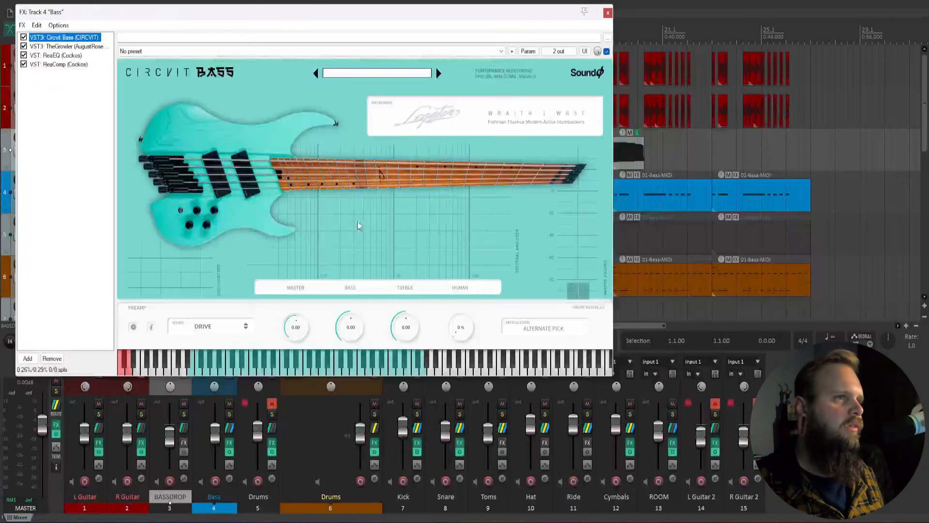
{"action": "left_click", "coordinate": [61, 47]}
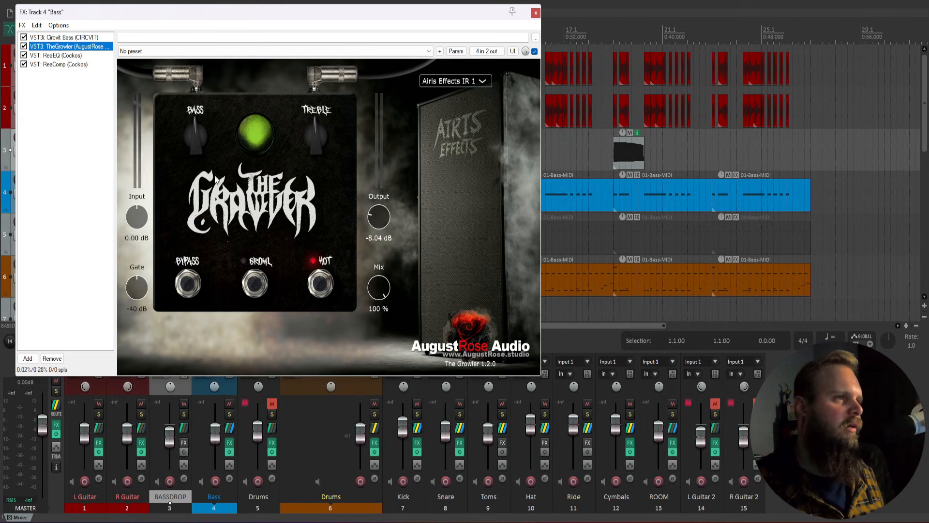
{"action": "left_click", "coordinate": [535, 13]}
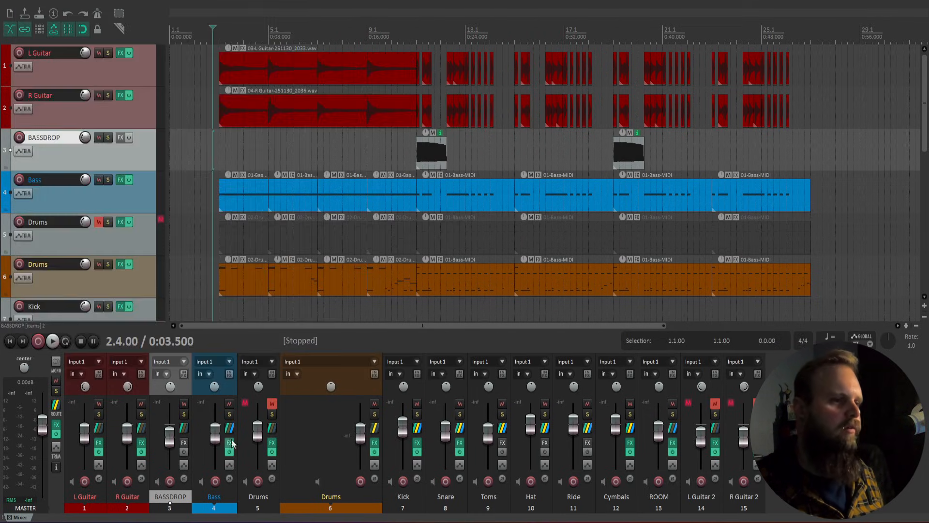
{"action": "left_click", "coordinate": [376, 441]}
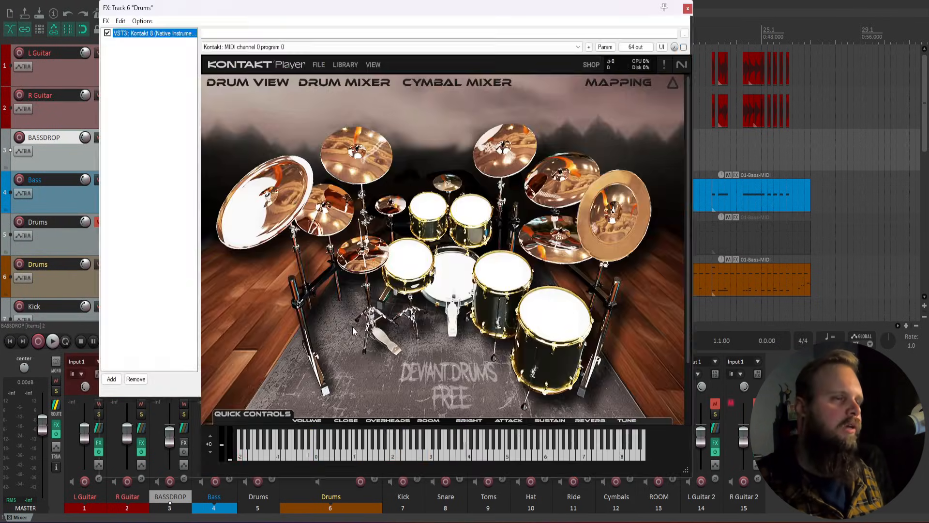
Step: Close Kontakt, inspect the TSC pedal on R Guitar's chain, then close all plugin windows
{"action": "left_click", "coordinate": [687, 10]}
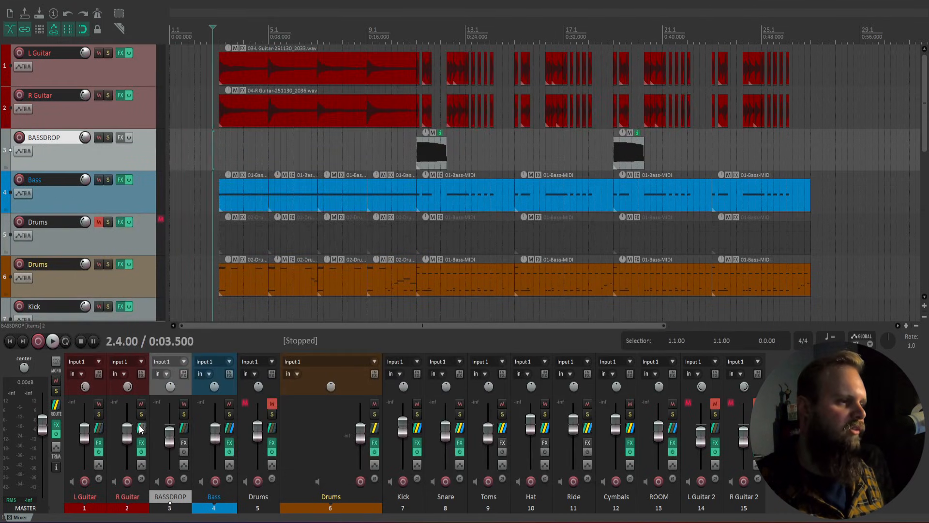
{"action": "left_click", "coordinate": [141, 442]}
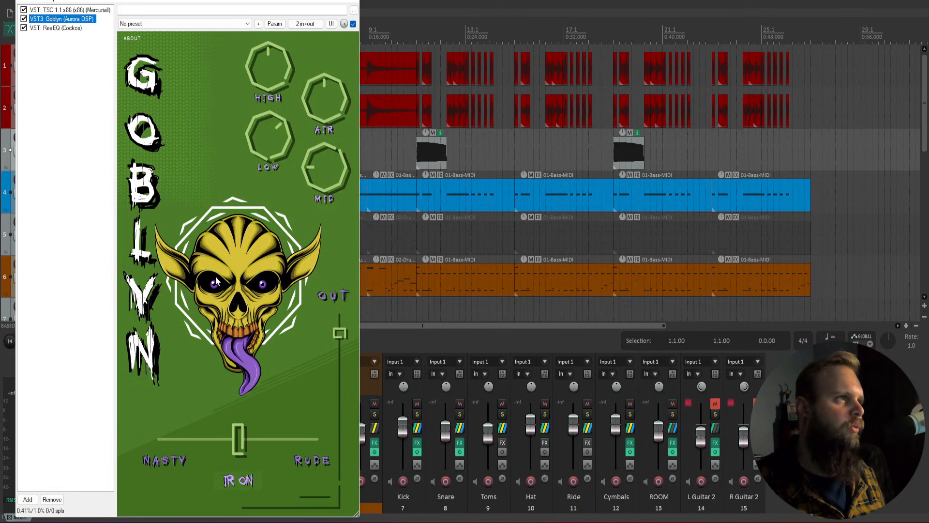
{"action": "left_click", "coordinate": [78, 10]}
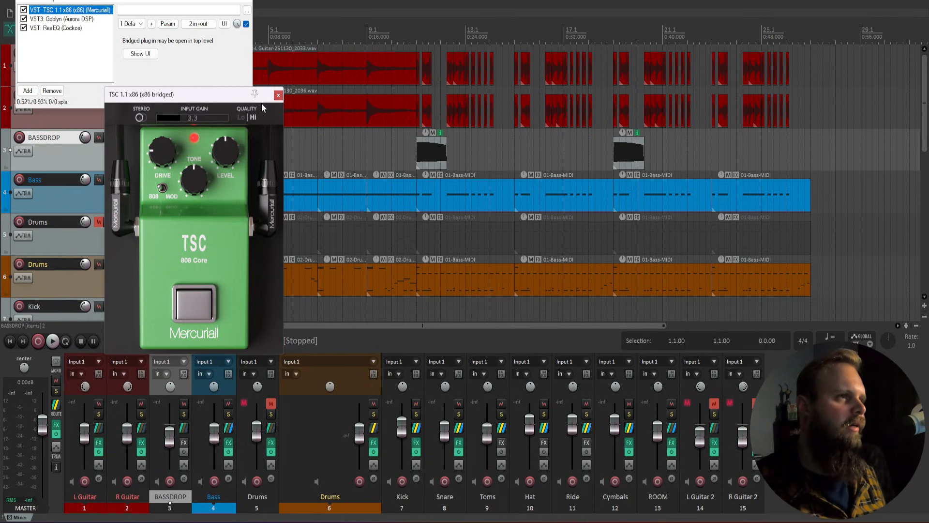
{"action": "left_click", "coordinate": [278, 96]}
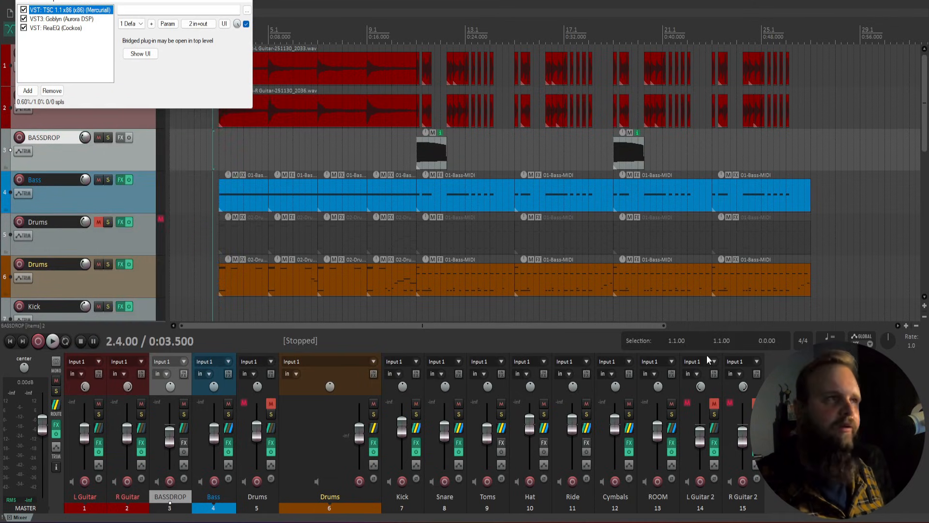
{"action": "left_click", "coordinate": [249, 3]}
{"action": "left_click", "coordinate": [813, 416]}
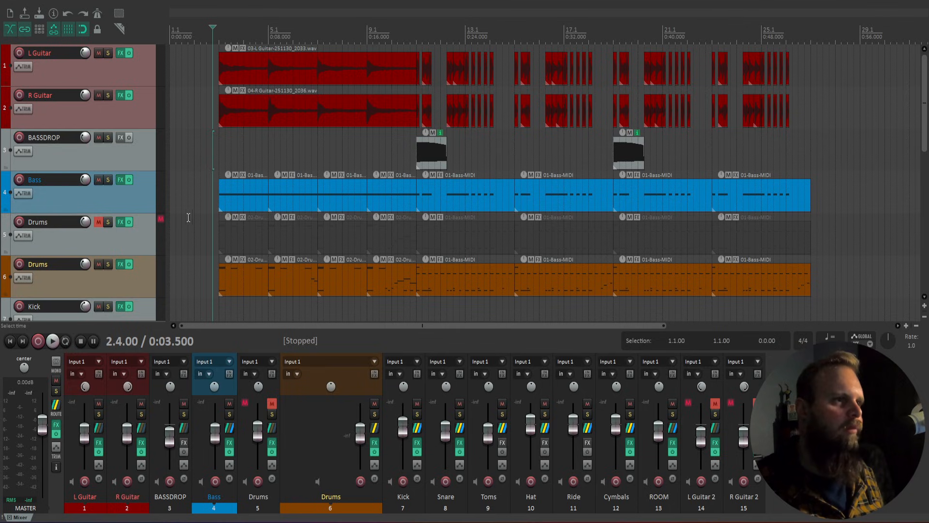
{"action": "key", "text": "space"}
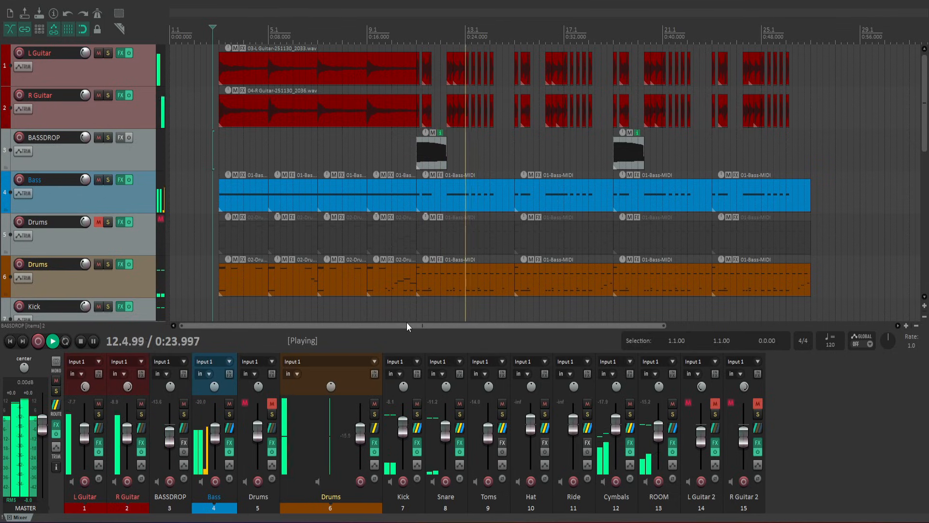
{"action": "scroll", "coordinate": [407, 281], "scroll_direction": "down", "scroll_amount": 2}
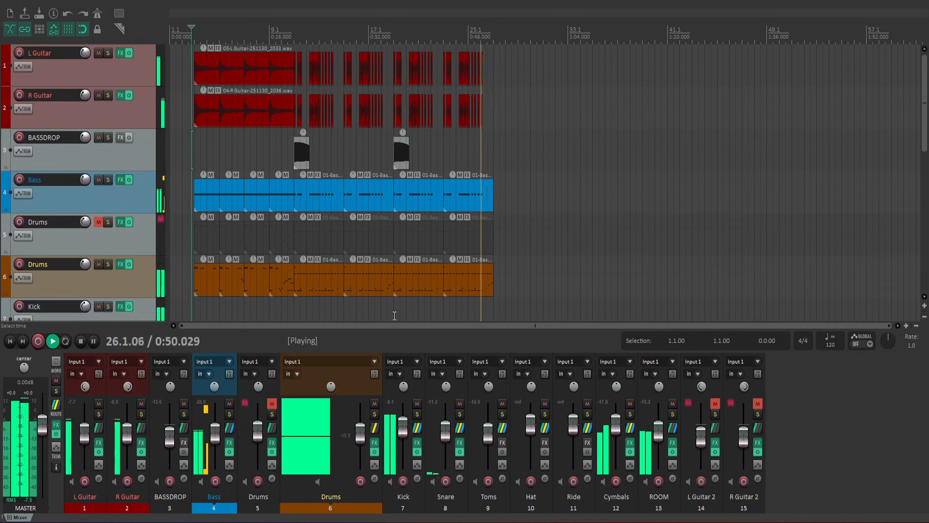
{"action": "key", "text": "space"}
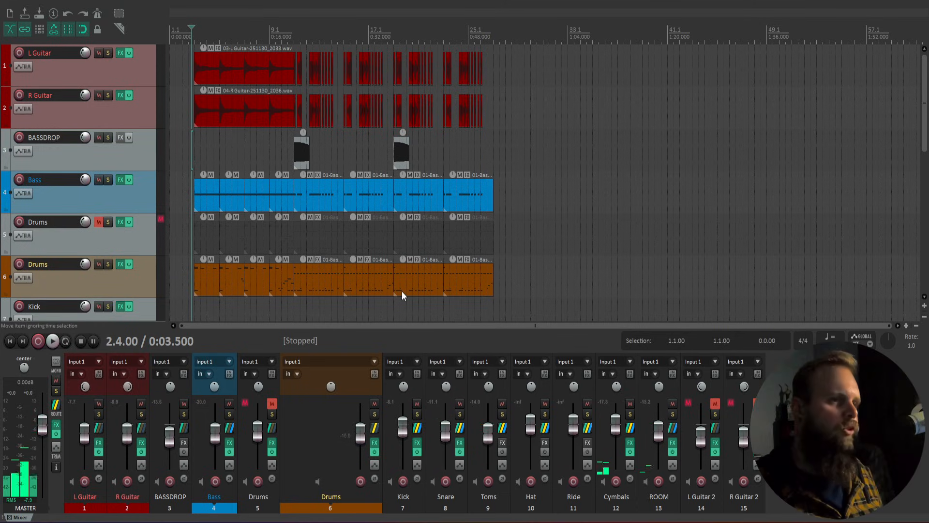
{"action": "scroll", "coordinate": [329, 218], "scroll_direction": "up", "scroll_amount": 4}
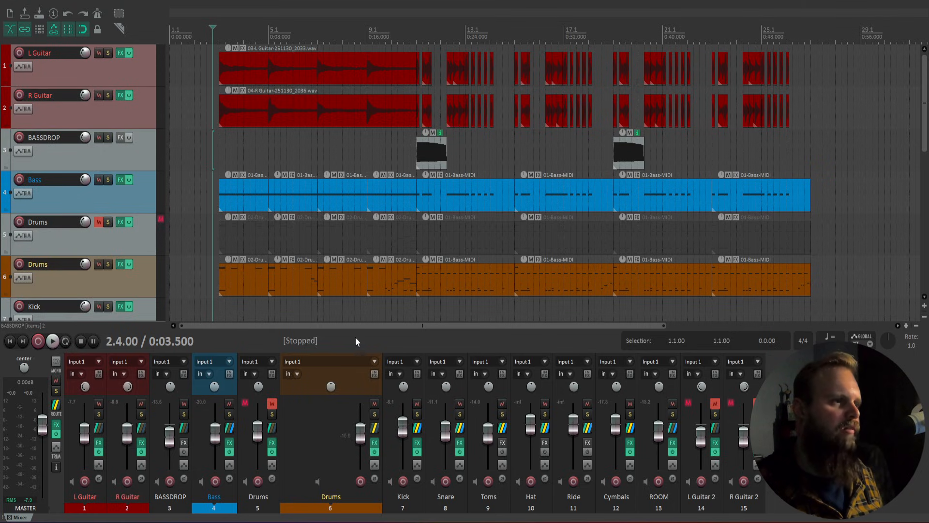
Step: Reset the R Guitar pan to center and solo the track
{"action": "left_click", "coordinate": [227, 168]}
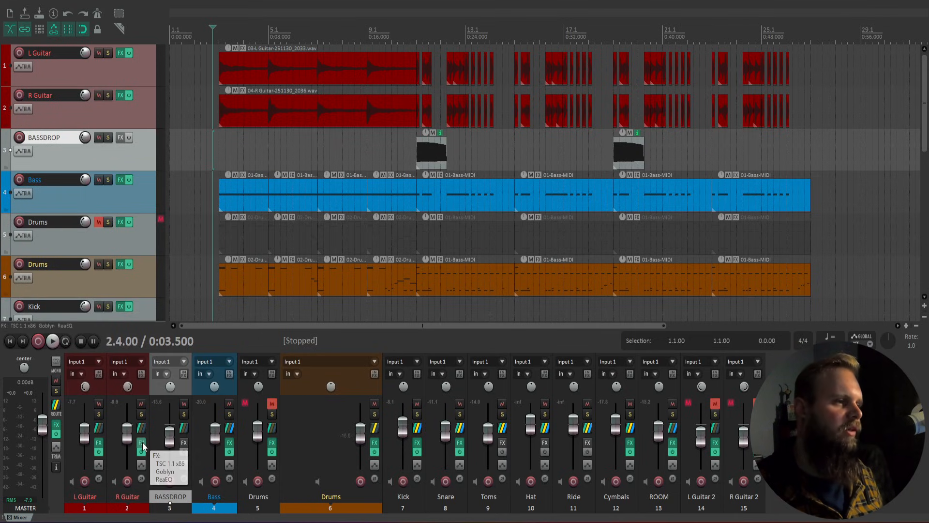
{"action": "double_click", "coordinate": [128, 386]}
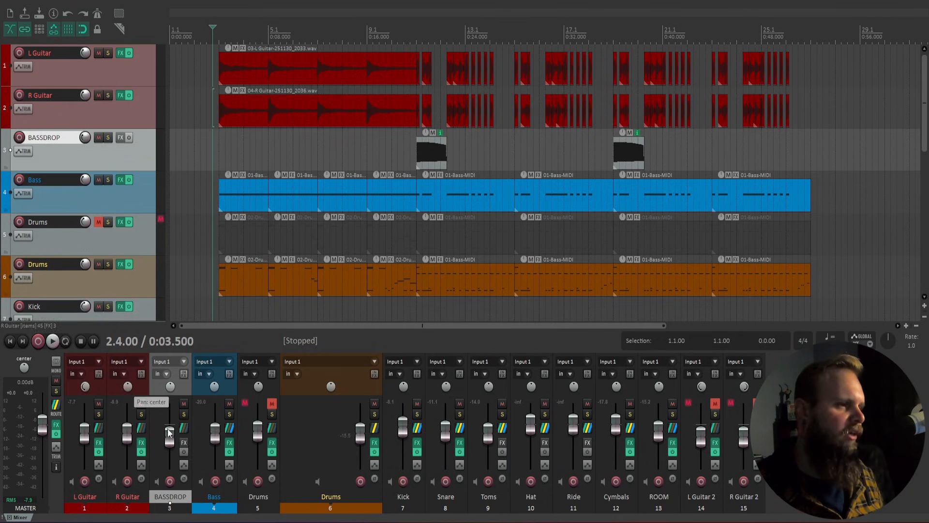
{"action": "left_click", "coordinate": [141, 414]}
Step: Bypass TSC and ReaEQ on R Guitar so only Goblyn processes it
{"action": "left_click", "coordinate": [141, 442]}
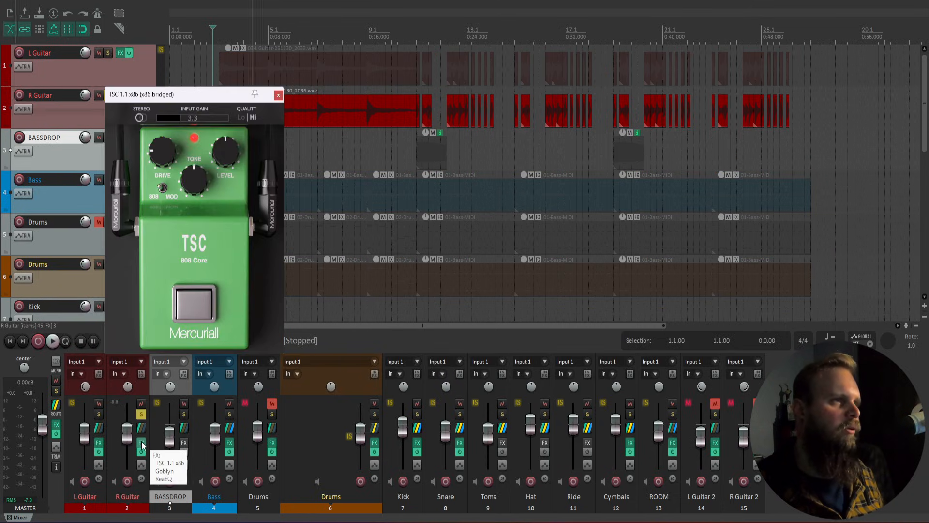
{"action": "left_click", "coordinate": [278, 95]}
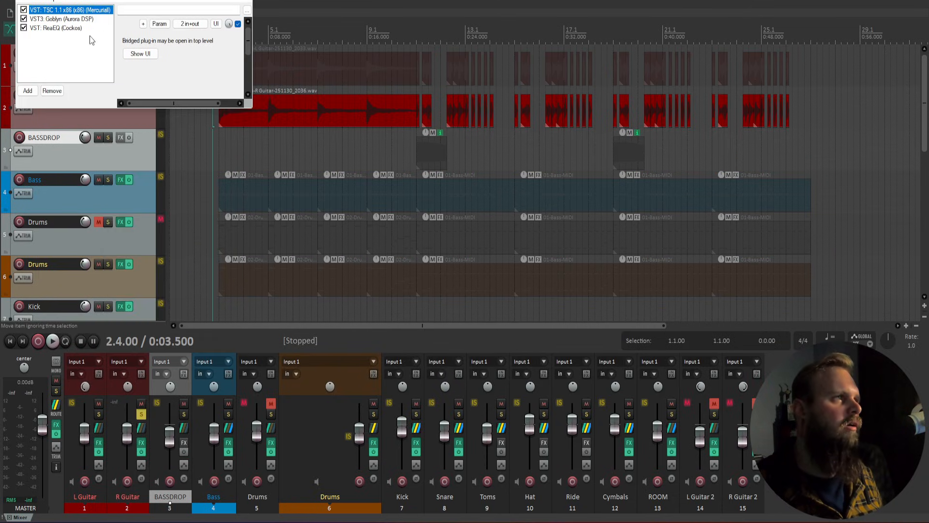
{"action": "left_click", "coordinate": [24, 10]}
{"action": "left_click", "coordinate": [56, 19]}
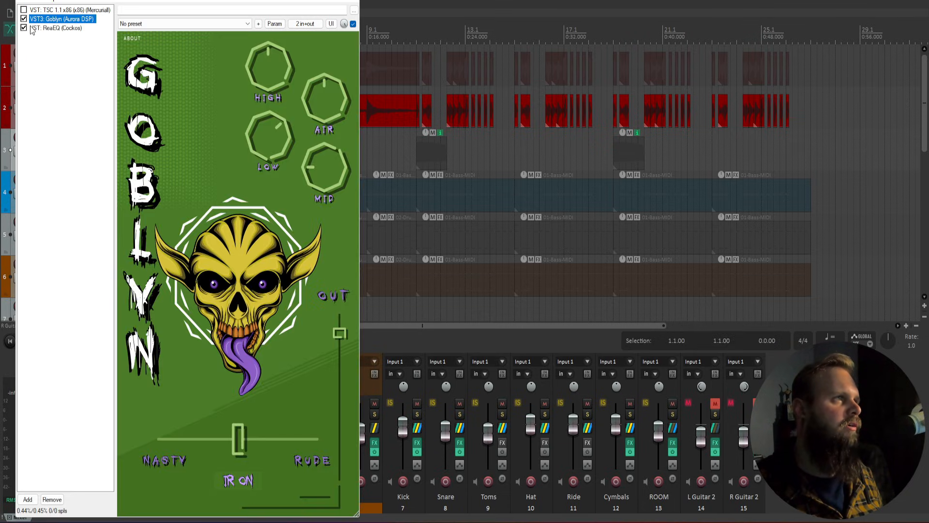
{"action": "left_click", "coordinate": [400, 342]}
Step: Play the soloed guitar from bar 11 and turn Goblyn's AIR control down
{"action": "key", "text": "space"}
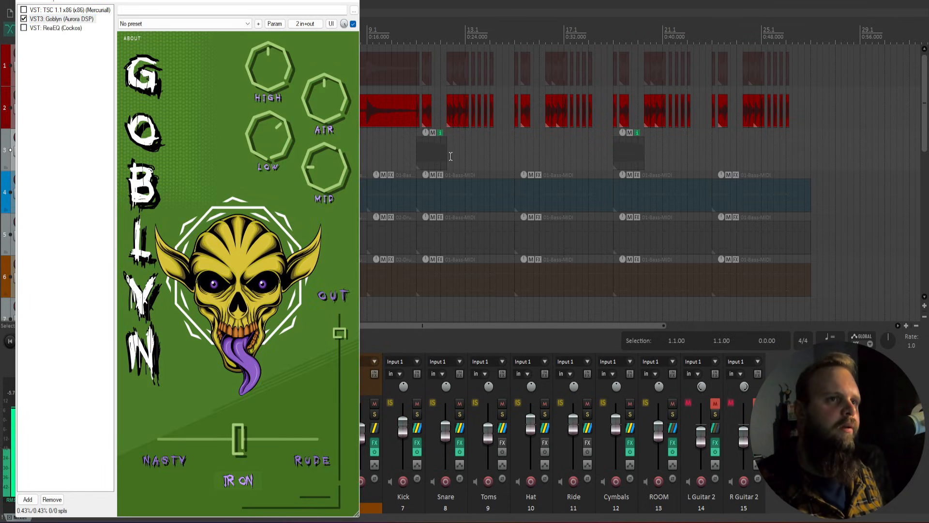
{"action": "scroll", "coordinate": [451, 155], "scroll_direction": "up", "scroll_amount": 3}
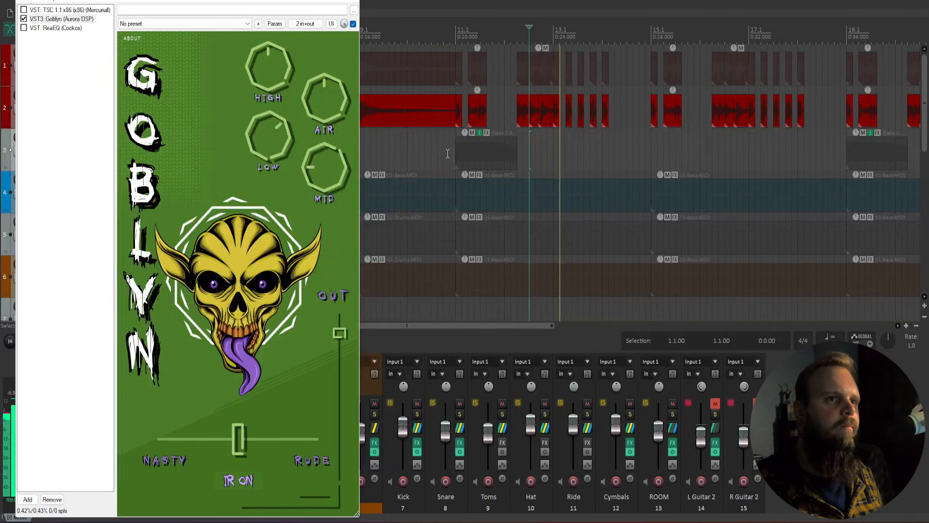
{"action": "left_click", "coordinate": [455, 158]}
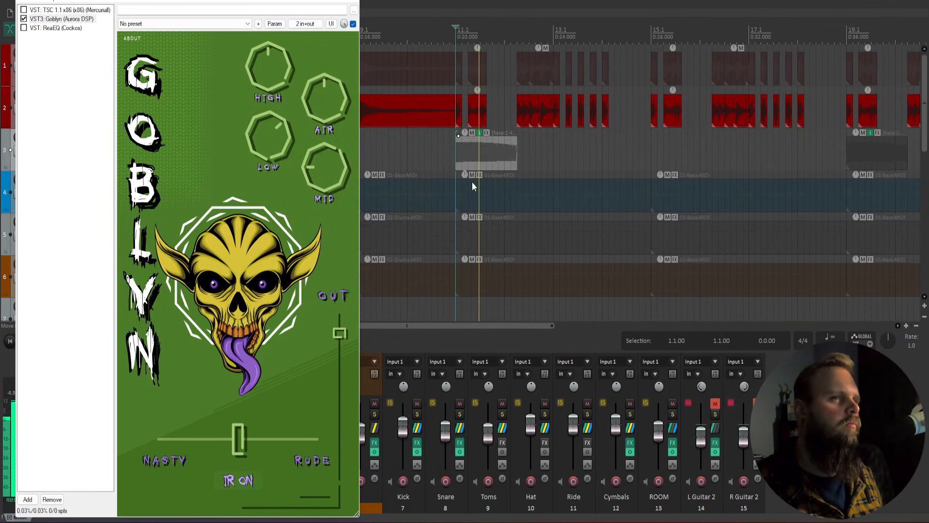
{"action": "key", "text": "space"}
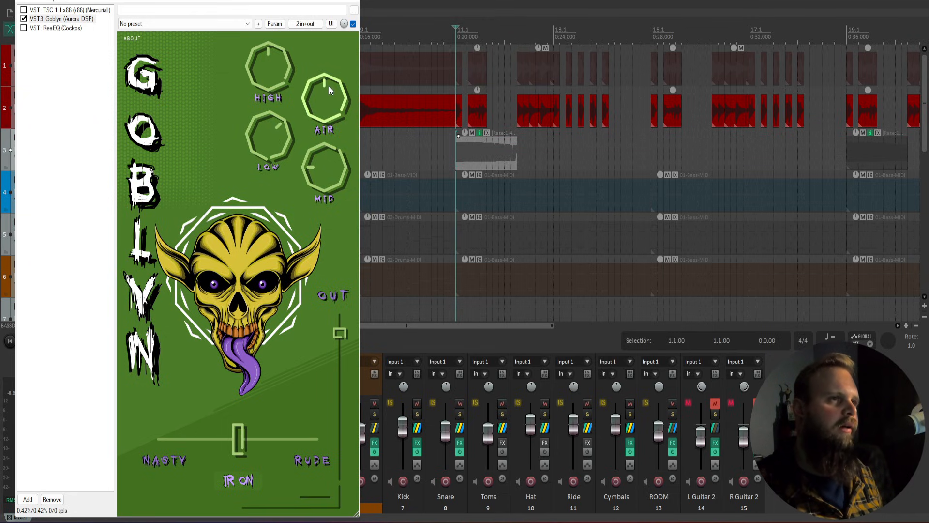
{"action": "mouse_move", "coordinate": [329, 86]}
{"action": "left_mouse_down"}
{"action": "mouse_move", "coordinate": [320, 116]}
{"action": "mouse_move", "coordinate": [337, 161]}
{"action": "mouse_move", "coordinate": [324, 82]}
{"action": "left_mouse_up"}
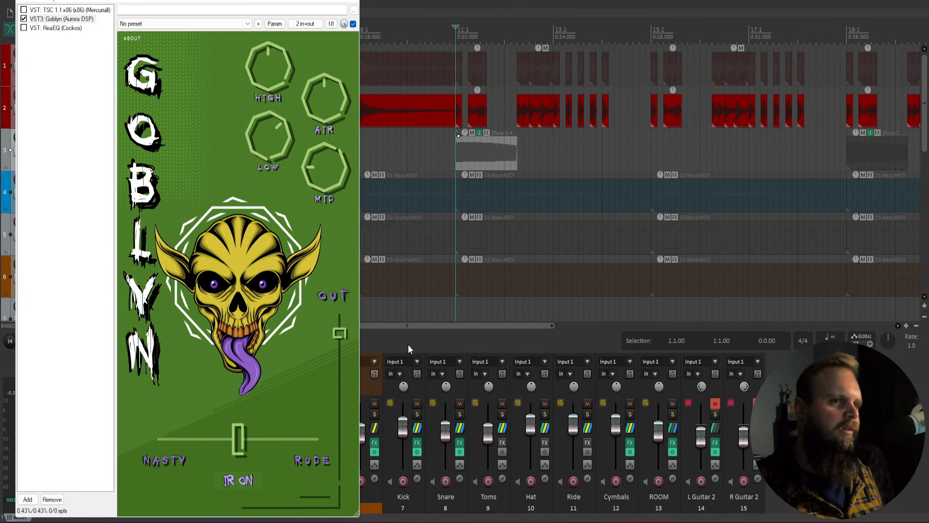
{"action": "scroll", "coordinate": [397, 146], "scroll_direction": "down", "scroll_amount": 2}
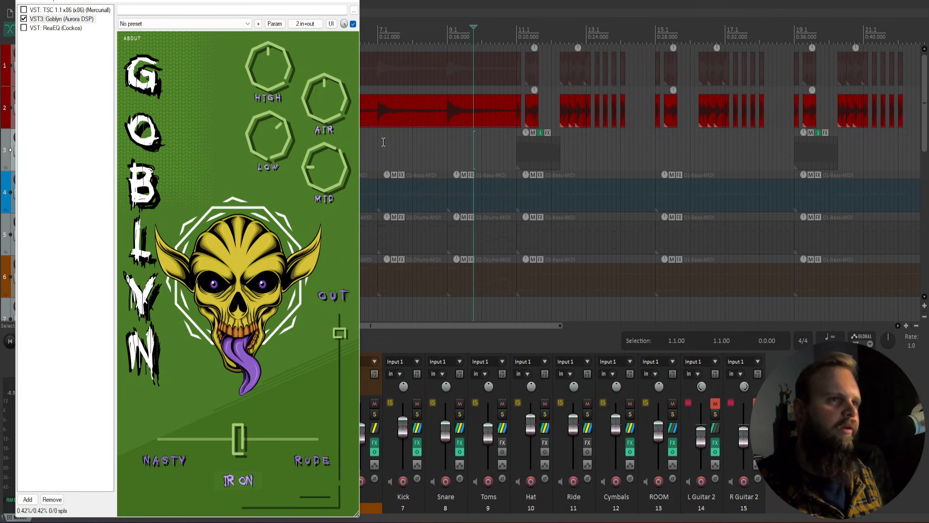
Step: Play from bar 7 while sweeping Goblyn's blend from NASTY to RUDE and back toward NASTY
{"action": "left_click", "coordinate": [379, 143]}
{"action": "key", "text": "space"}
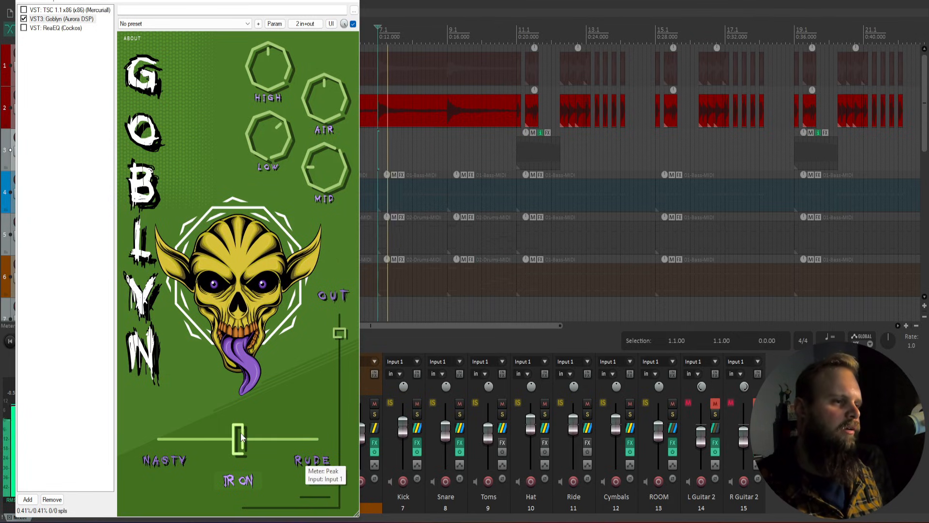
{"action": "left_click_drag", "start_coordinate": [240, 442], "coordinate": [101, 417]}
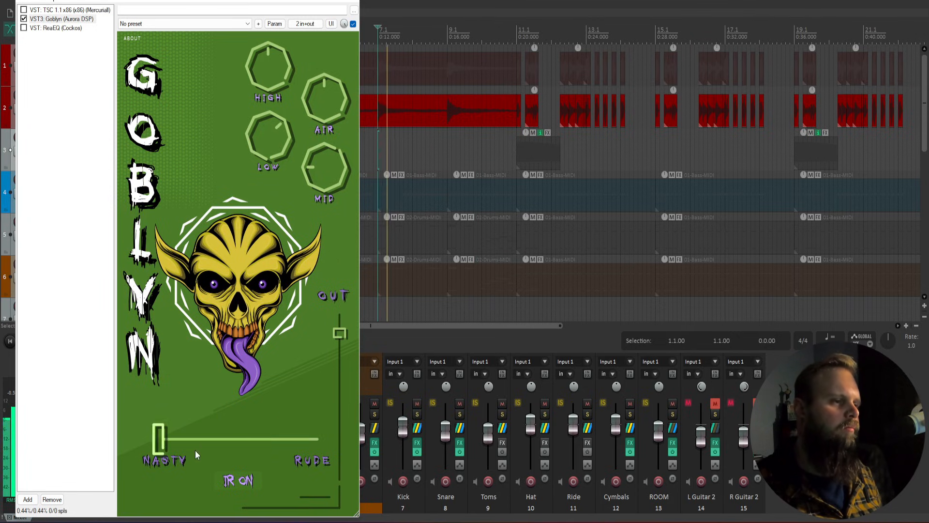
{"action": "left_click_drag", "start_coordinate": [162, 441], "coordinate": [321, 442]}
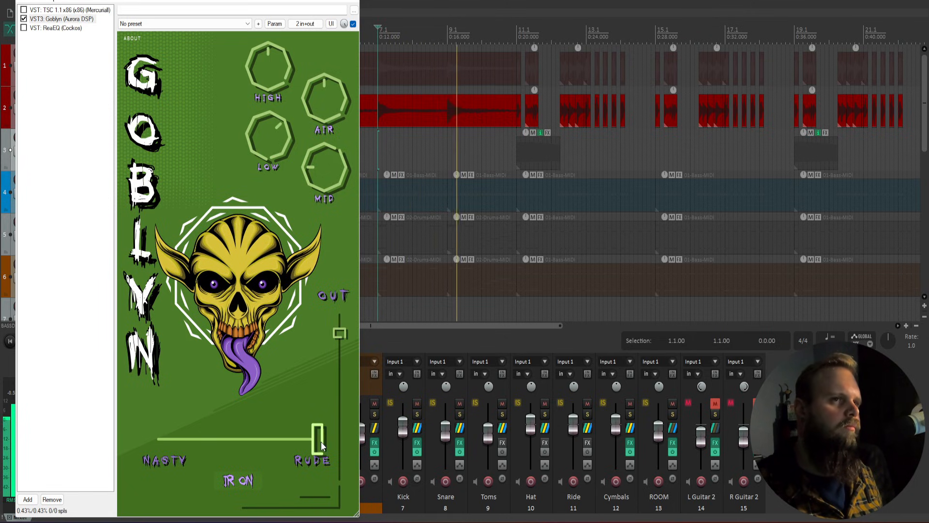
{"action": "left_click_drag", "start_coordinate": [321, 441], "coordinate": [243, 441]}
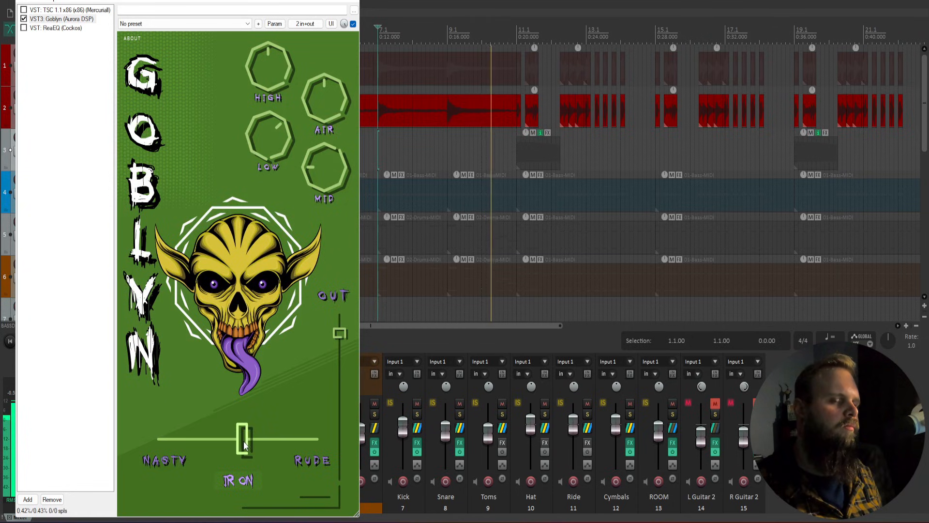
{"action": "key", "text": "space"}
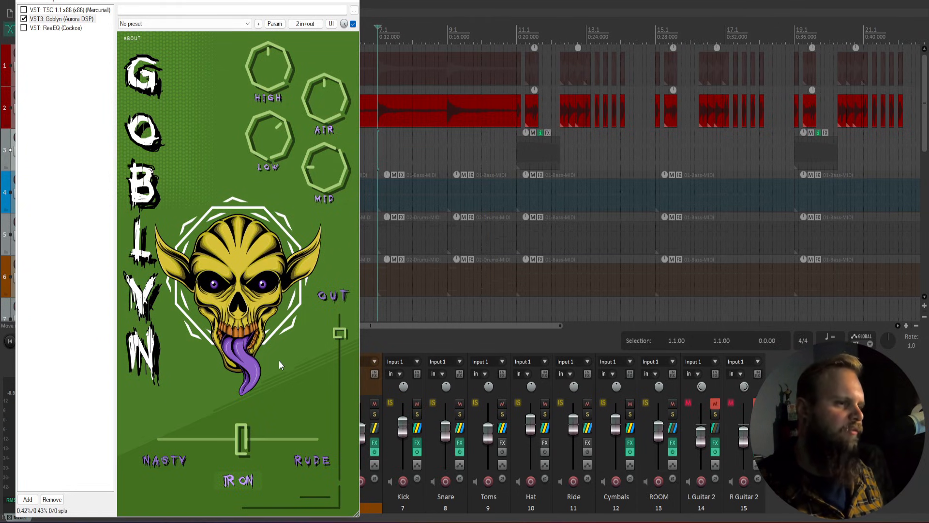
{"action": "left_click_drag", "start_coordinate": [242, 438], "coordinate": [179, 441]}
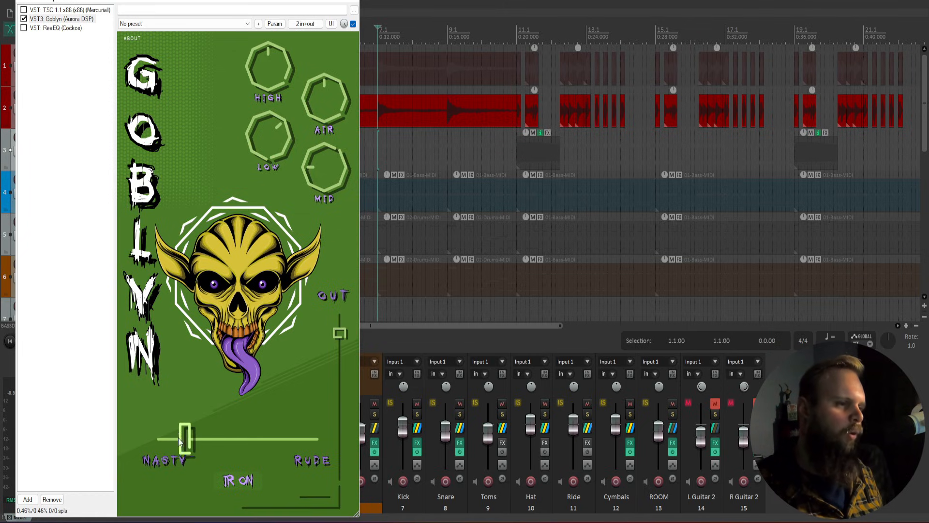
Step: Compare the fully RUDE setting with a midpoint blend, leaving Nasty–Rude at the middle
{"action": "left_click", "coordinate": [417, 340]}
{"action": "key", "text": "space"}
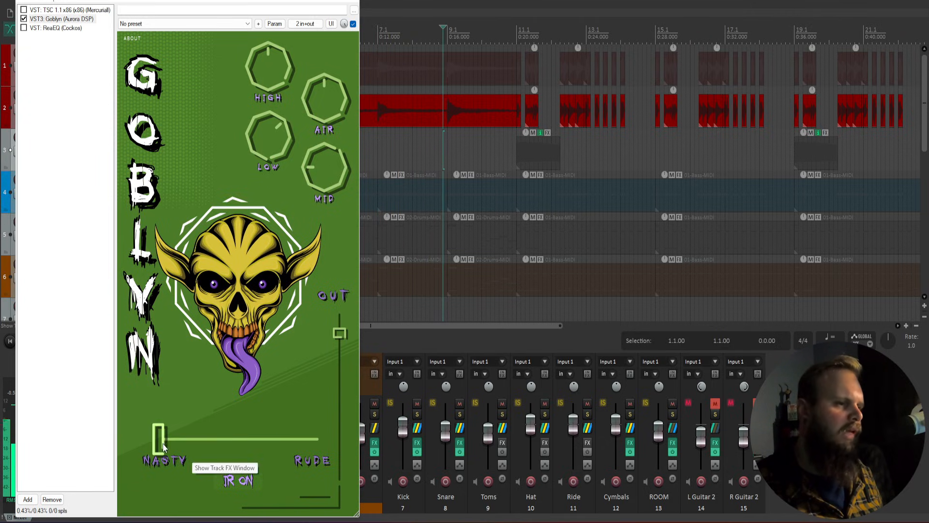
{"action": "left_click_drag", "start_coordinate": [158, 438], "coordinate": [318, 438]}
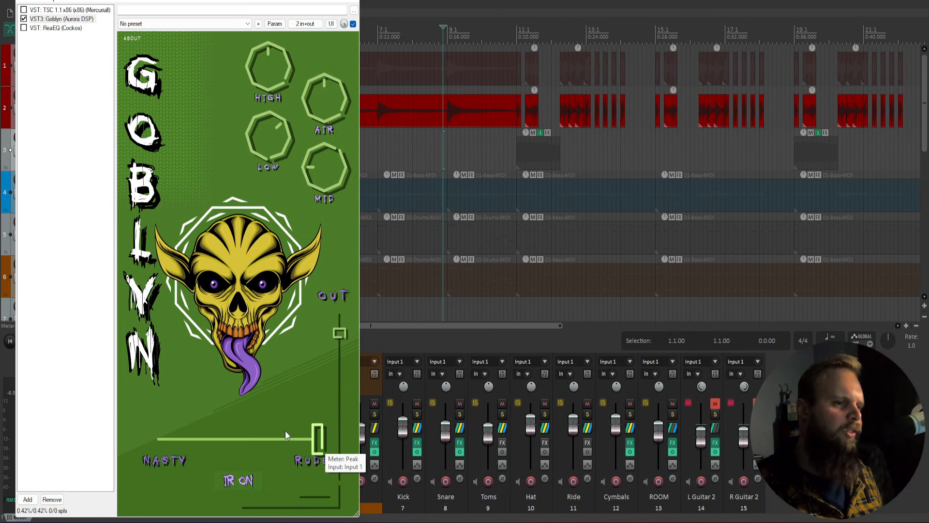
{"action": "key", "text": "space"}
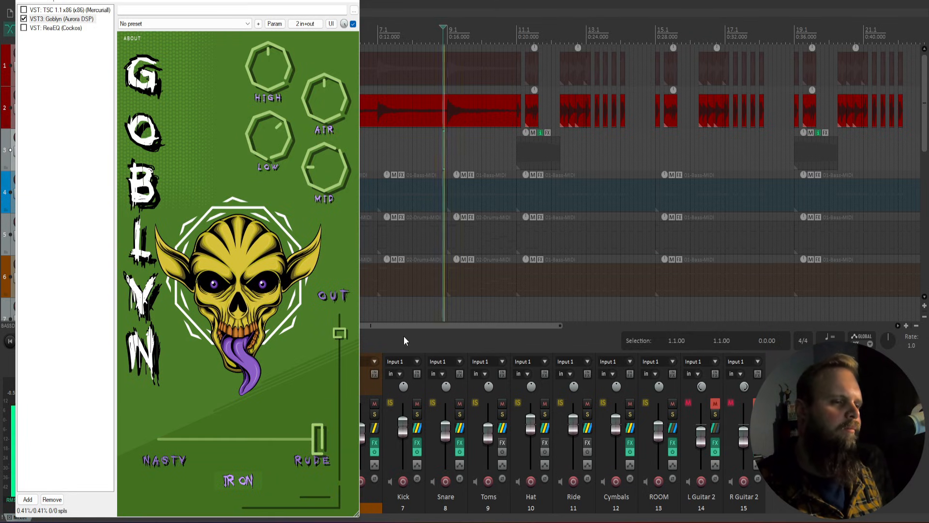
{"action": "key", "text": "space"}
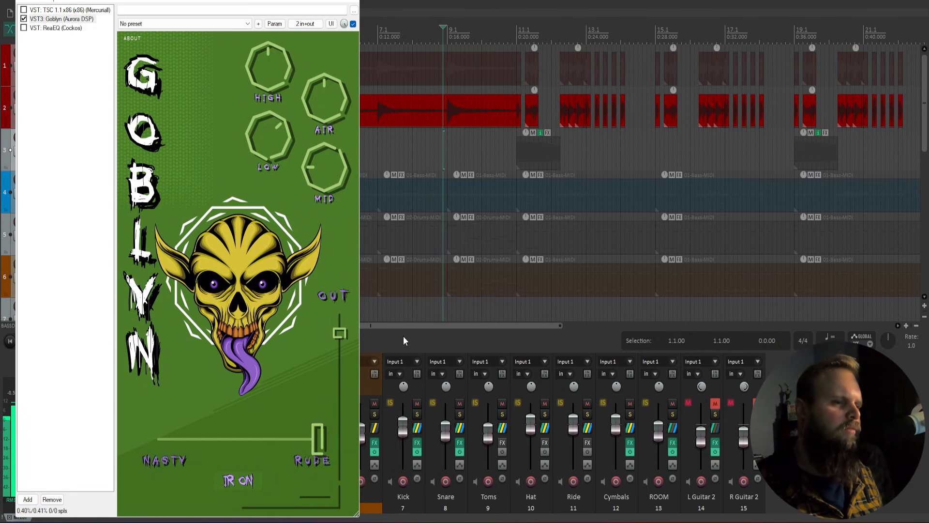
{"action": "left_click_drag", "start_coordinate": [321, 440], "coordinate": [238, 439]}
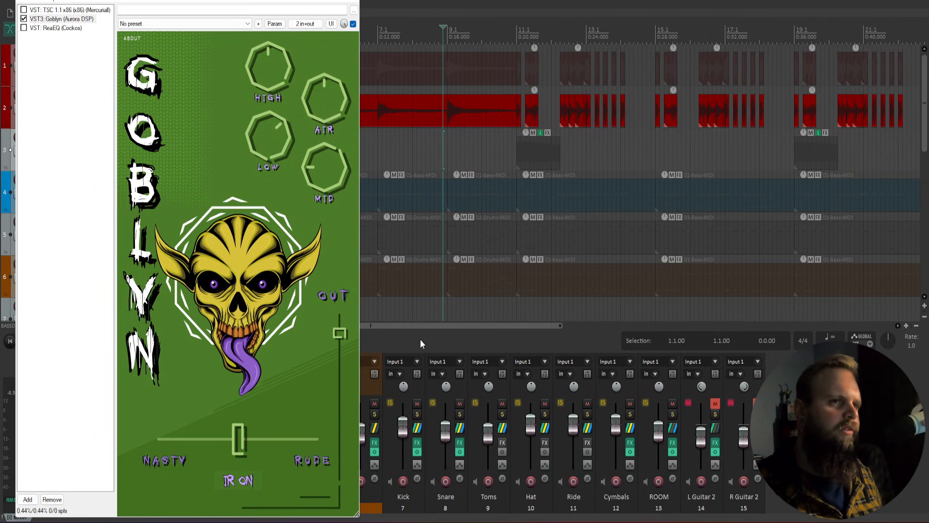
{"action": "key", "text": "space"}
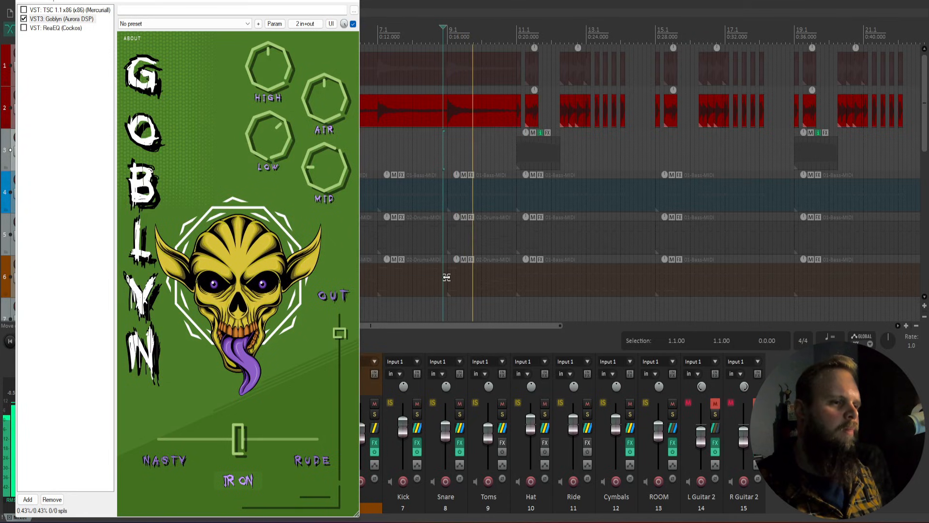
{"action": "key", "text": "space"}
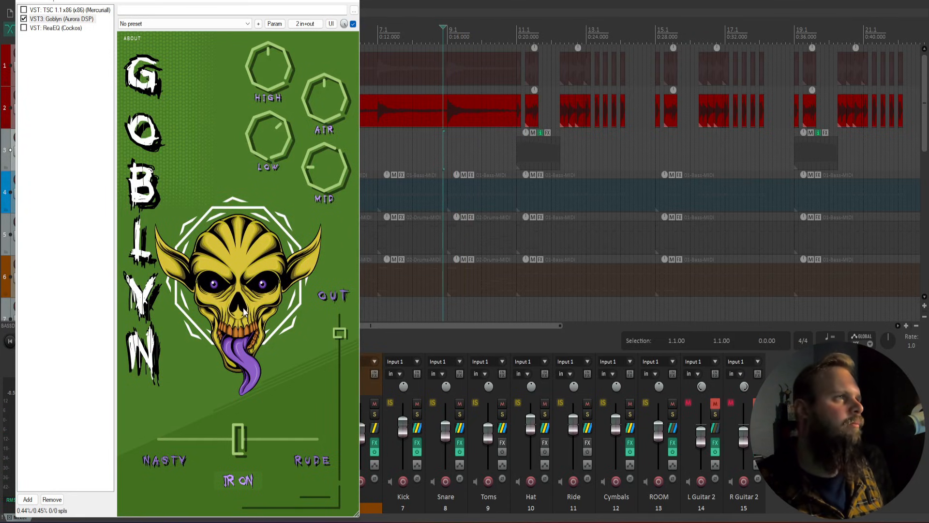
Step: Enable the TSC overdrive pedal in the guitar chain and show its interface
{"action": "left_click", "coordinate": [48, 9]}
{"action": "left_click", "coordinate": [24, 9]}
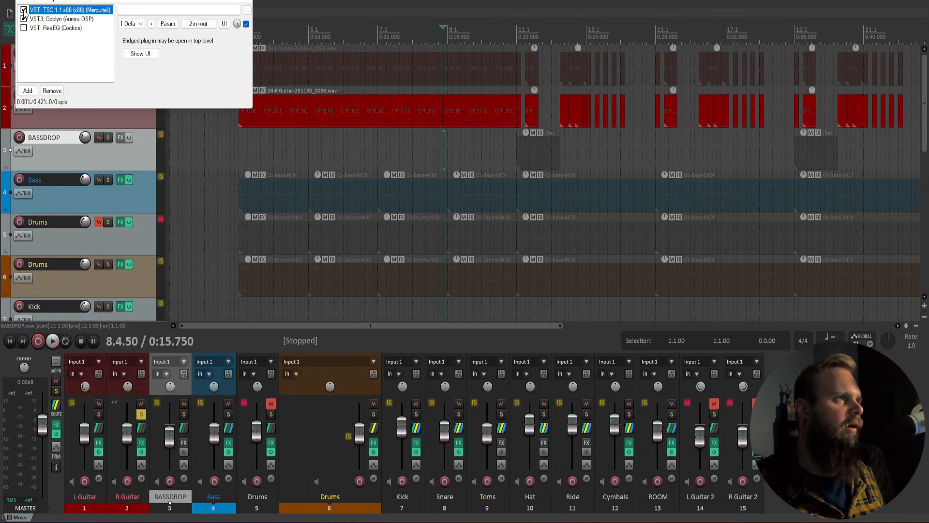
{"action": "left_click", "coordinate": [140, 54]}
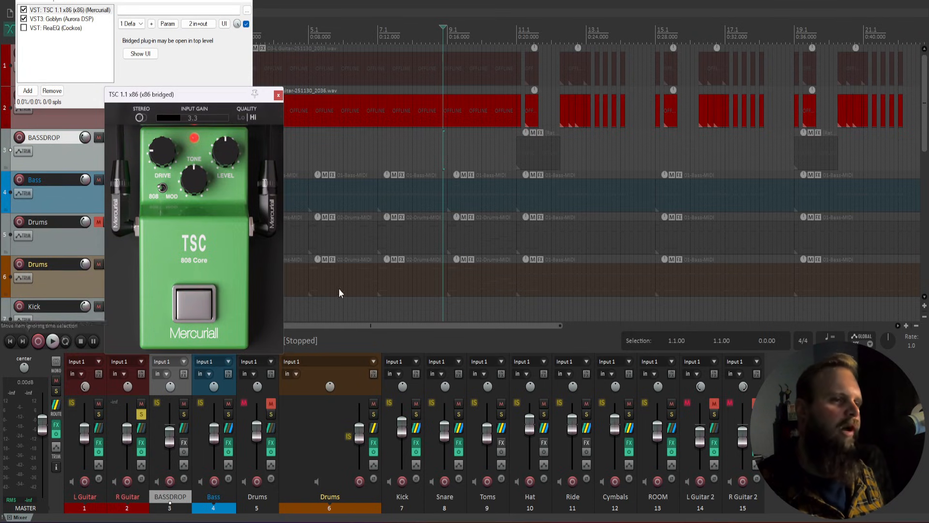
Step: During playback, toggle the TSC footswitch off and on to compare, leaving it engaged
{"action": "left_click", "coordinate": [436, 338]}
{"action": "key", "text": "space"}
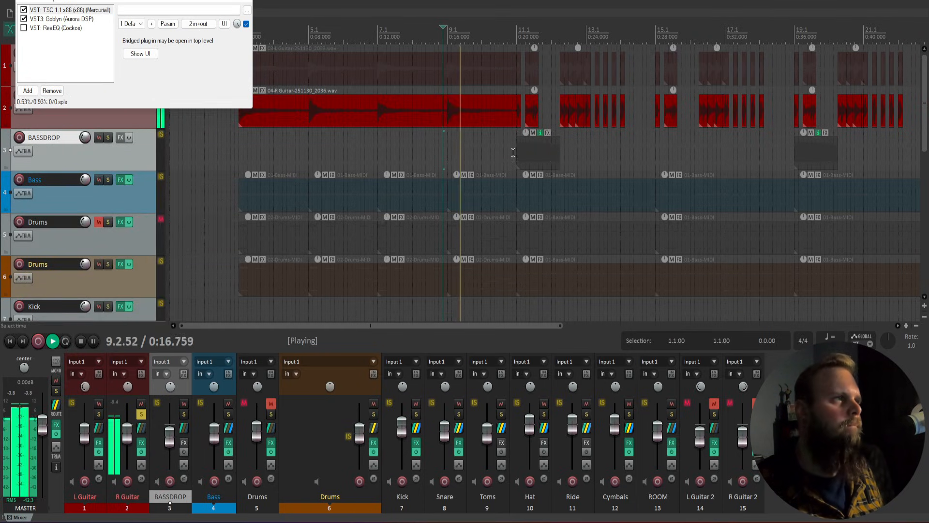
{"action": "left_click", "coordinate": [140, 54]}
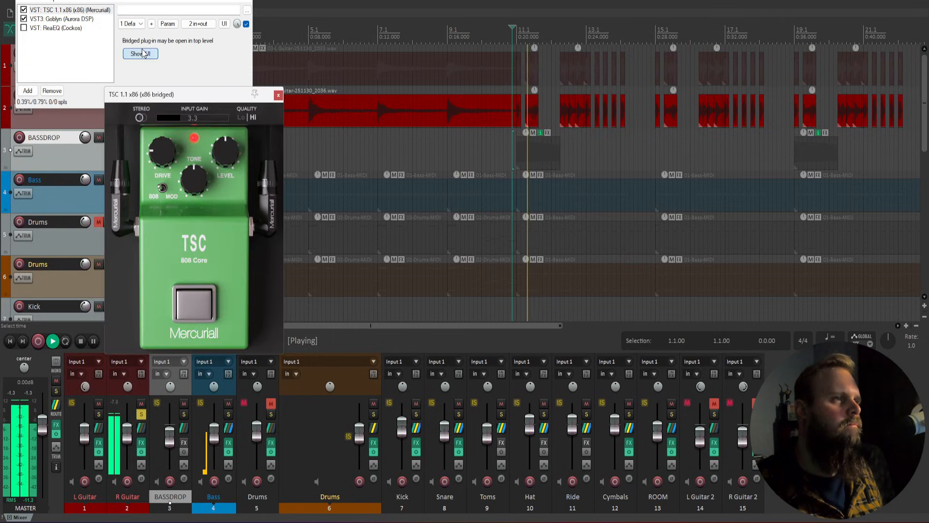
{"action": "left_click", "coordinate": [198, 306]}
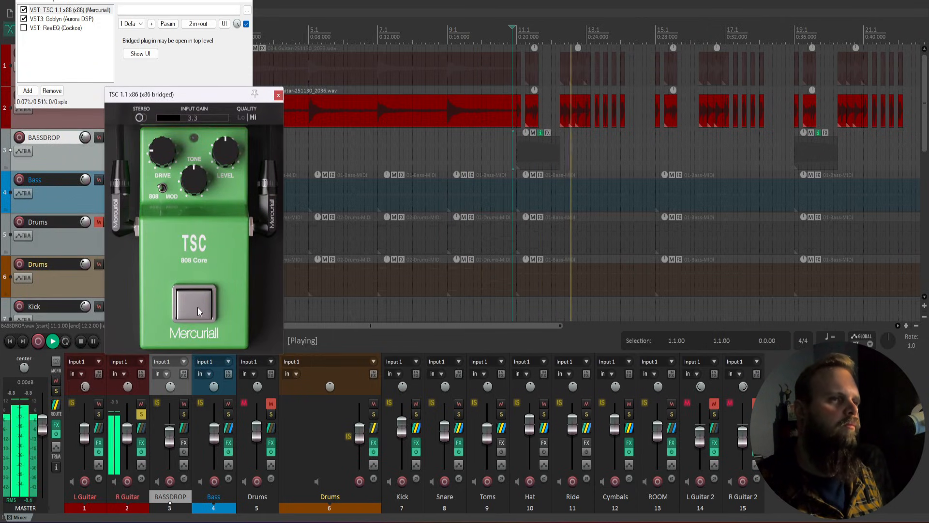
{"action": "left_click", "coordinate": [198, 307]}
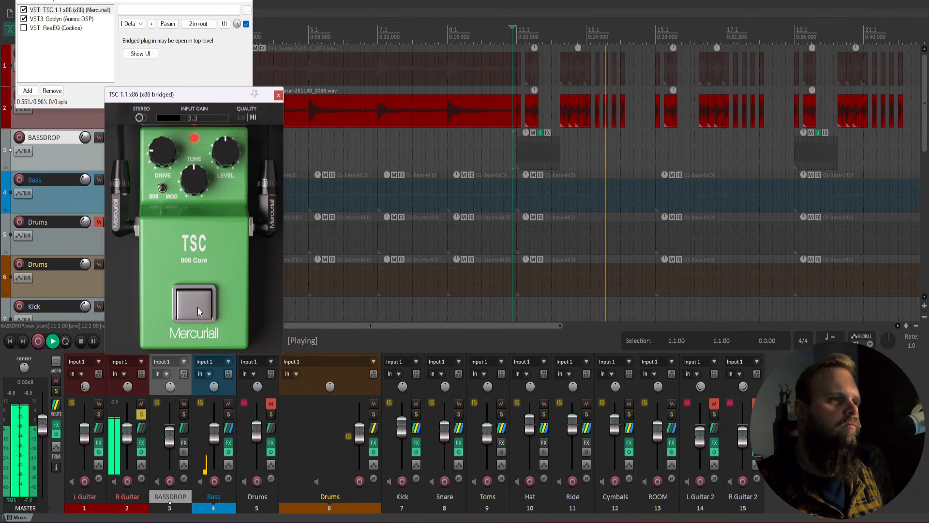
{"action": "left_click", "coordinate": [278, 94]}
{"action": "key", "text": "space"}
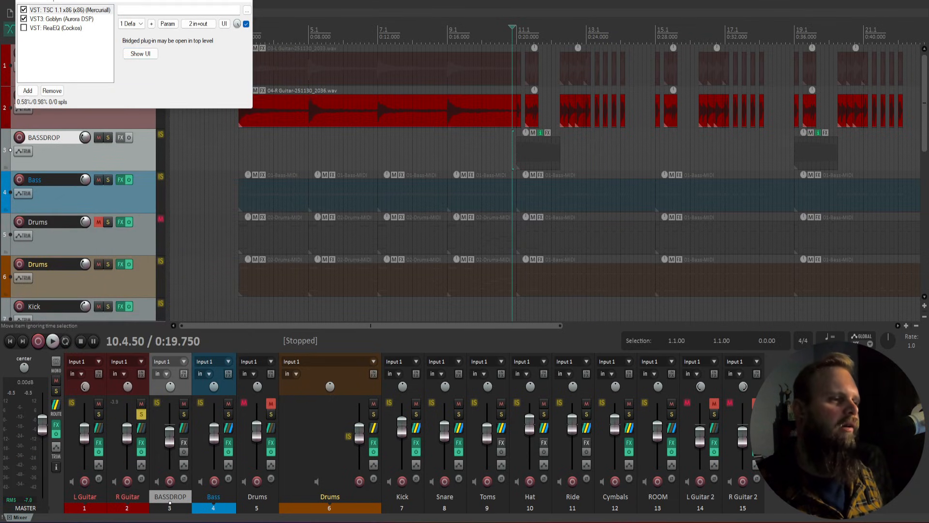
{"action": "left_click", "coordinate": [244, 1]}
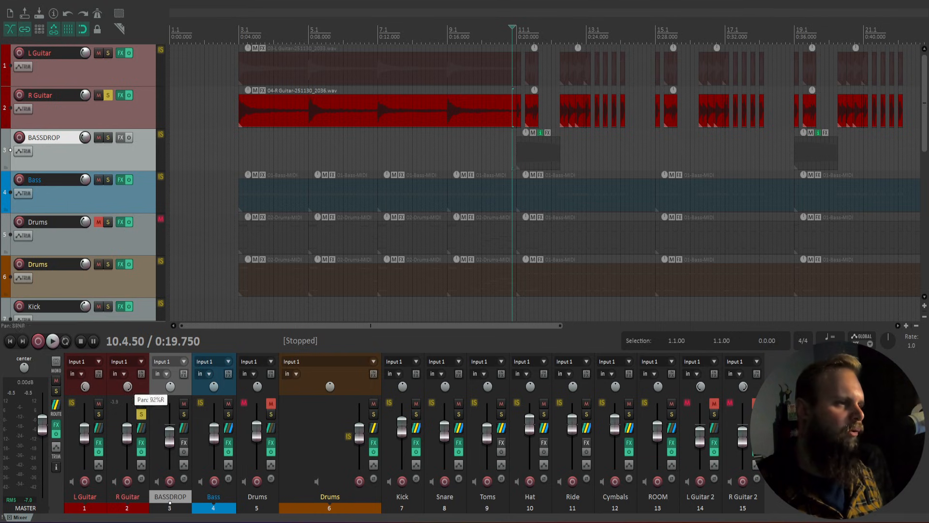
Step: Unsolo R Guitar and solo the Bass track instead, starting from bar 3
{"action": "left_click", "coordinate": [142, 414]}
{"action": "left_click", "coordinate": [229, 414]}
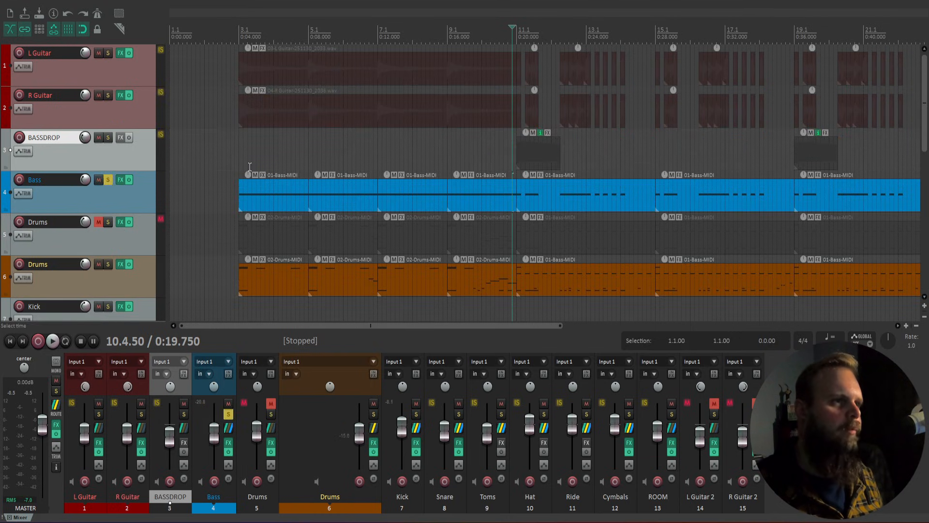
{"action": "left_click", "coordinate": [241, 161]}
Step: Raise the Circvit Bass fourth preamp control to about 71%
{"action": "left_click", "coordinate": [229, 444]}
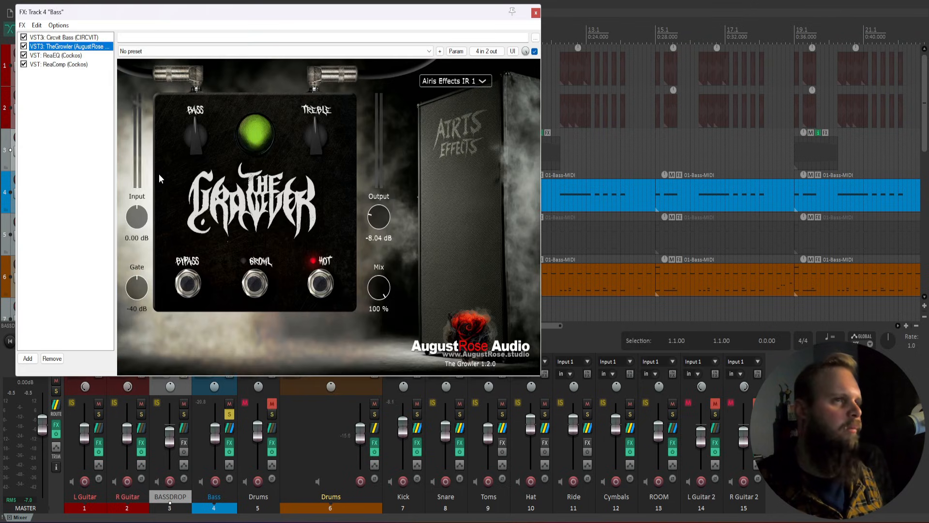
{"action": "left_click", "coordinate": [536, 13]}
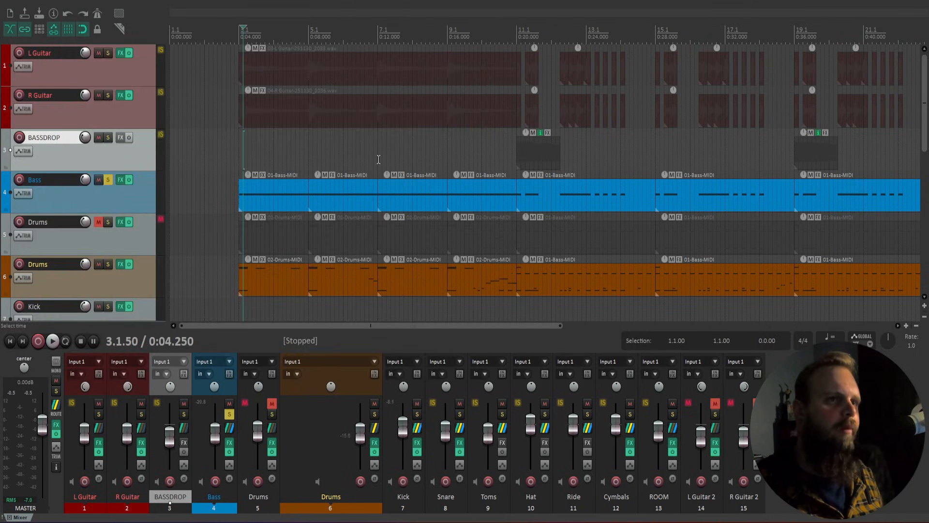
{"action": "left_click", "coordinate": [511, 156]}
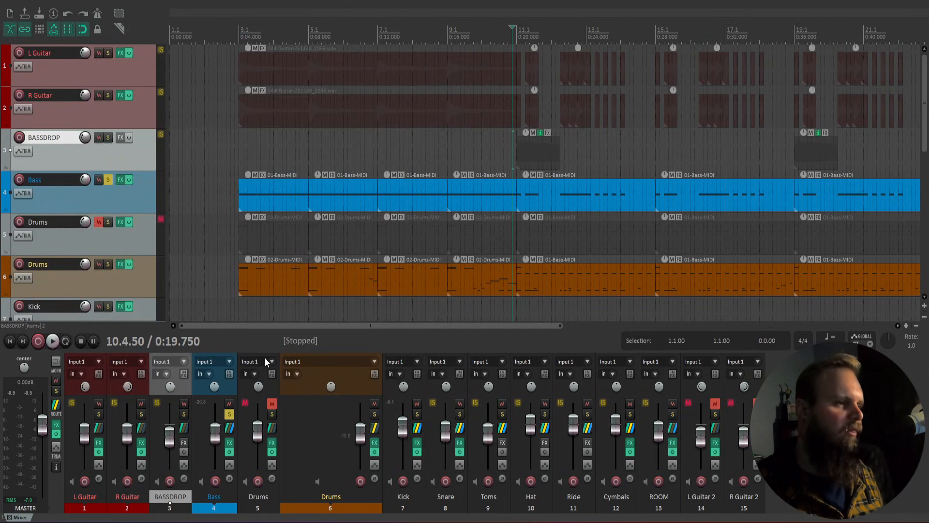
{"action": "left_click", "coordinate": [230, 444]}
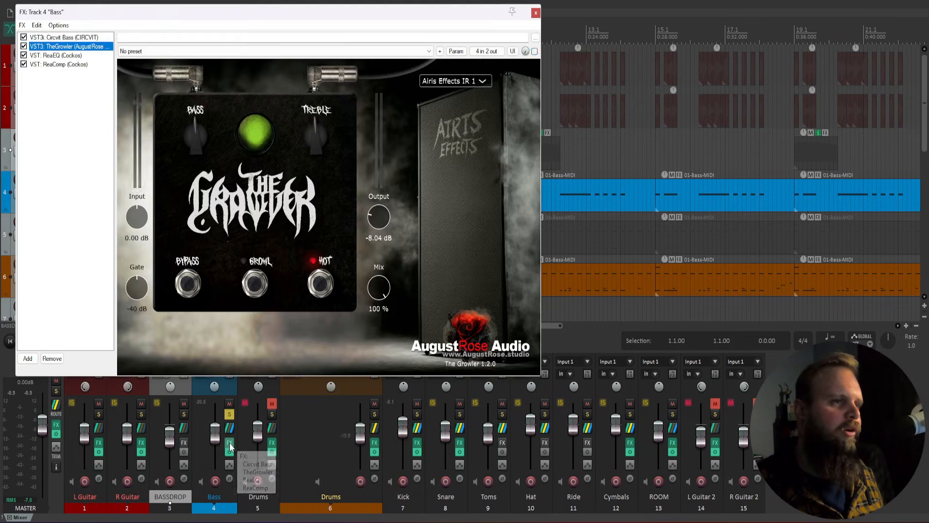
{"action": "left_click", "coordinate": [72, 38]}
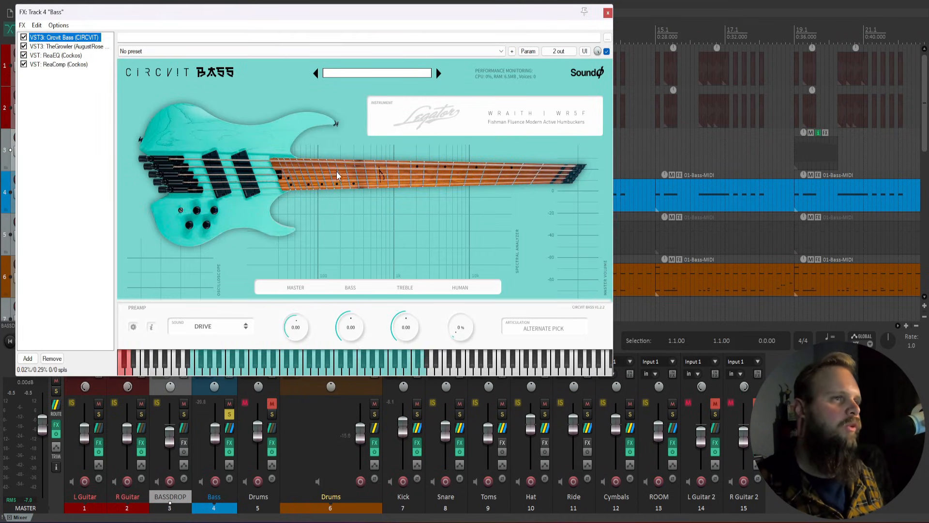
{"action": "left_click_drag", "start_coordinate": [459, 329], "coordinate": [461, 236]}
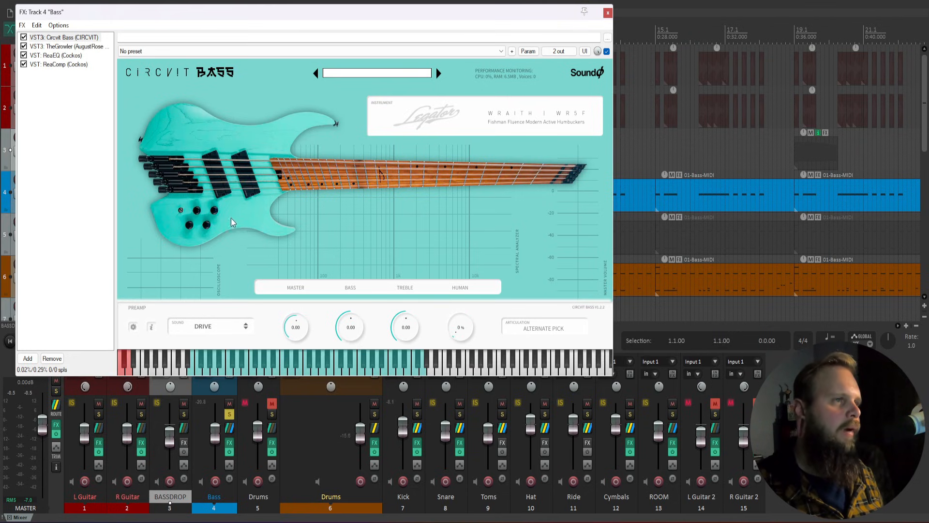
Step: Open the bass MIDI part in the editor, adjust its notes and preview them
{"action": "left_click", "coordinate": [607, 13]}
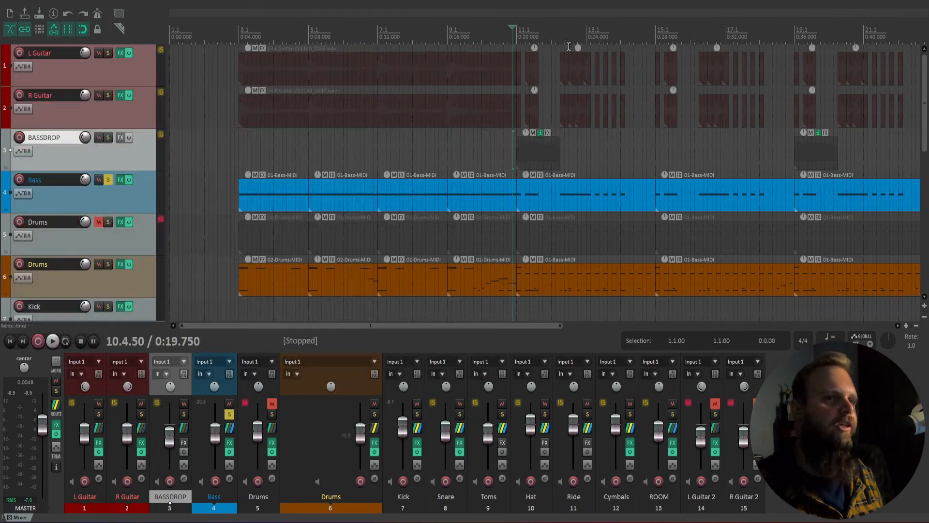
{"action": "double_click", "coordinate": [489, 202]}
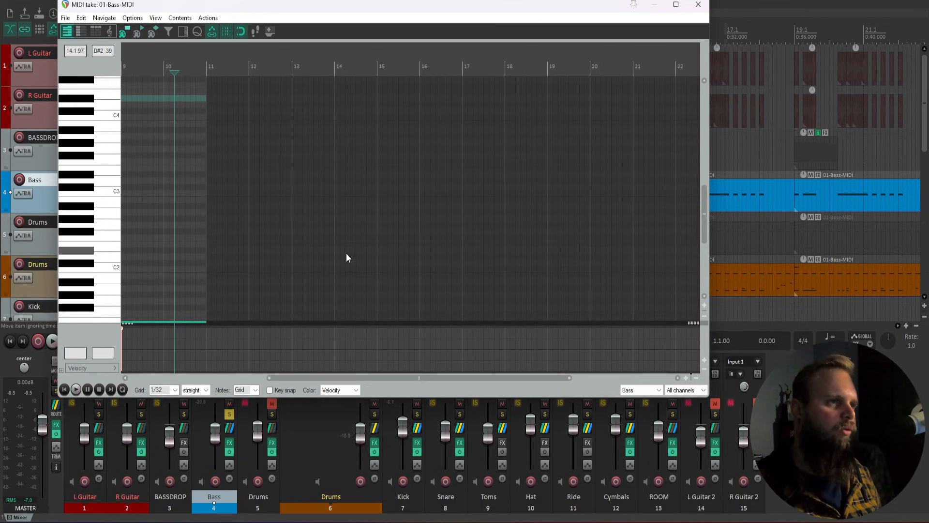
{"action": "scroll", "coordinate": [348, 255], "scroll_direction": "down", "scroll_amount": 2}
{"action": "left_click_drag", "start_coordinate": [705, 200], "coordinate": [704, 246]}
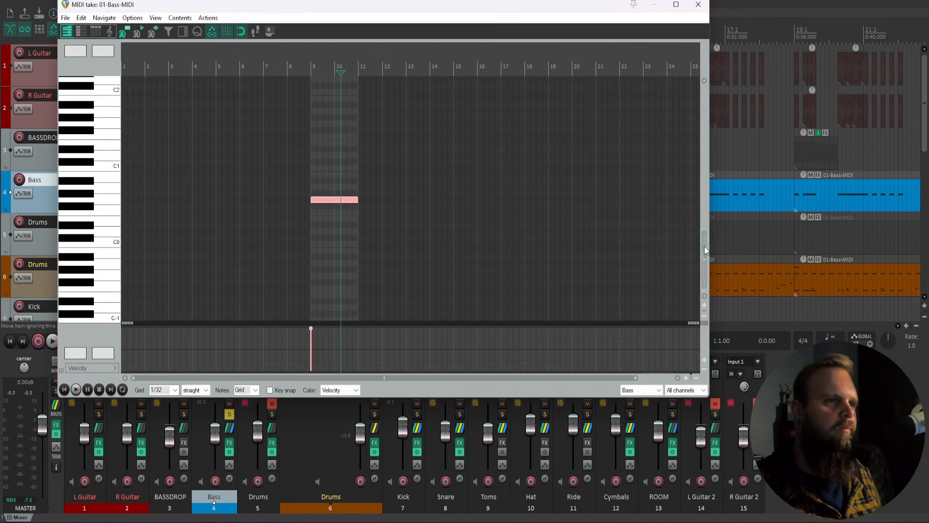
{"action": "key", "text": "space"}
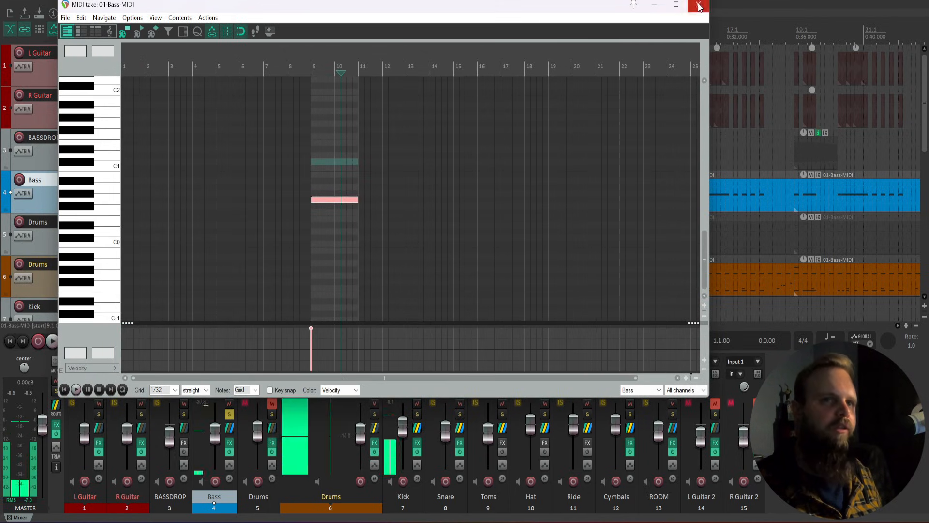
{"action": "key", "text": "space"}
{"action": "left_click", "coordinate": [698, 5]}
Step: Try bass velocities around 23, then set all notes at bar 11 to 127
{"action": "left_click", "coordinate": [518, 168]}
{"action": "key", "text": "space"}
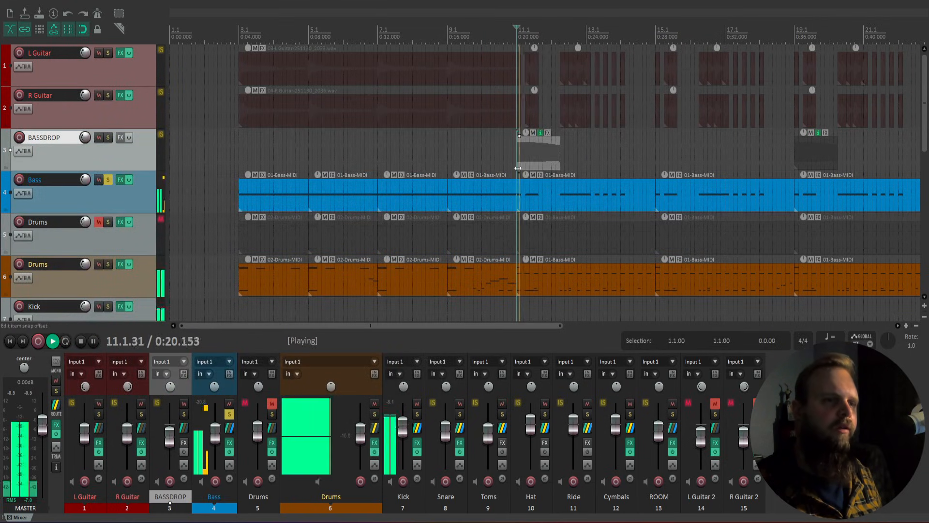
{"action": "double_click", "coordinate": [534, 192]}
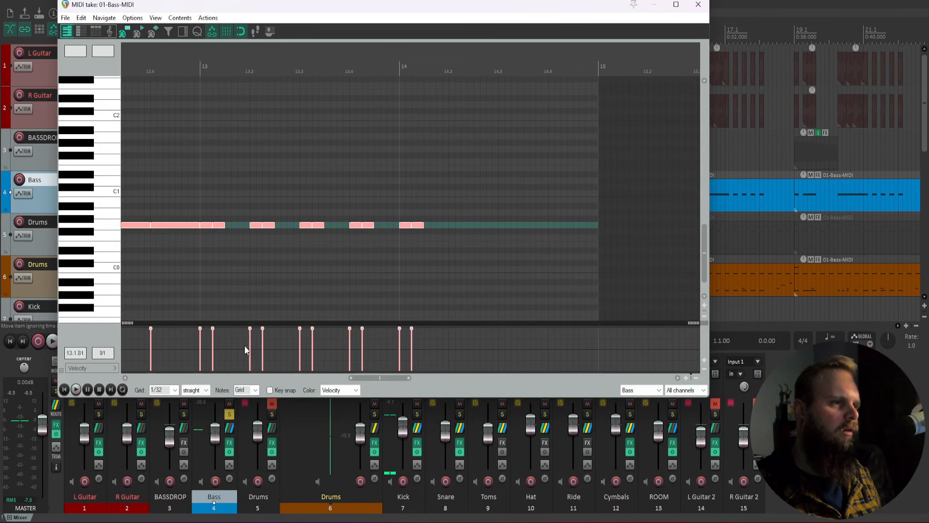
{"action": "left_click_drag", "start_coordinate": [252, 335], "coordinate": [271, 371]}
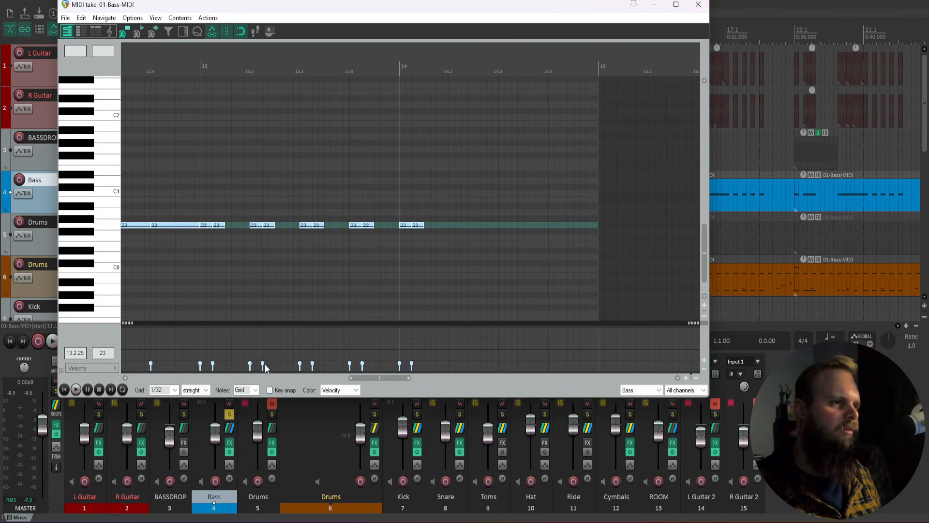
{"action": "key", "text": "space"}
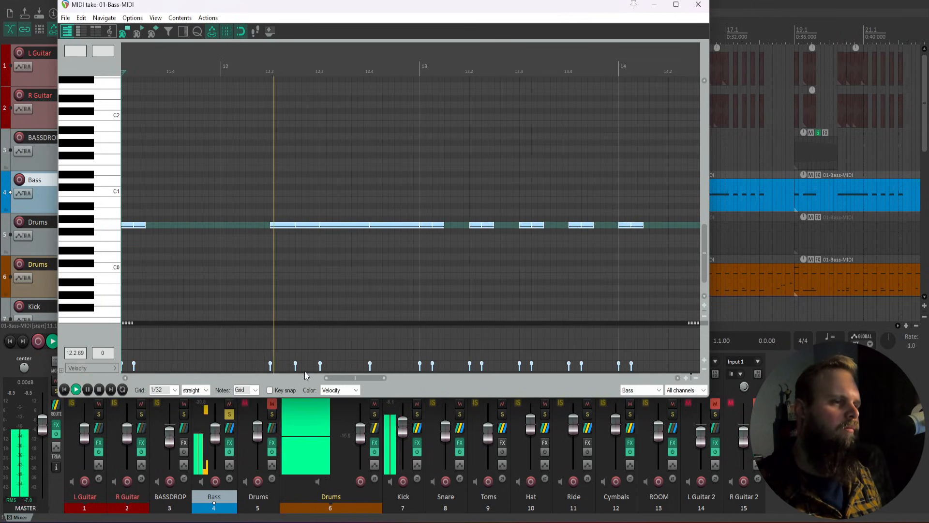
{"action": "left_click_drag", "start_coordinate": [300, 370], "coordinate": [300, 218]}
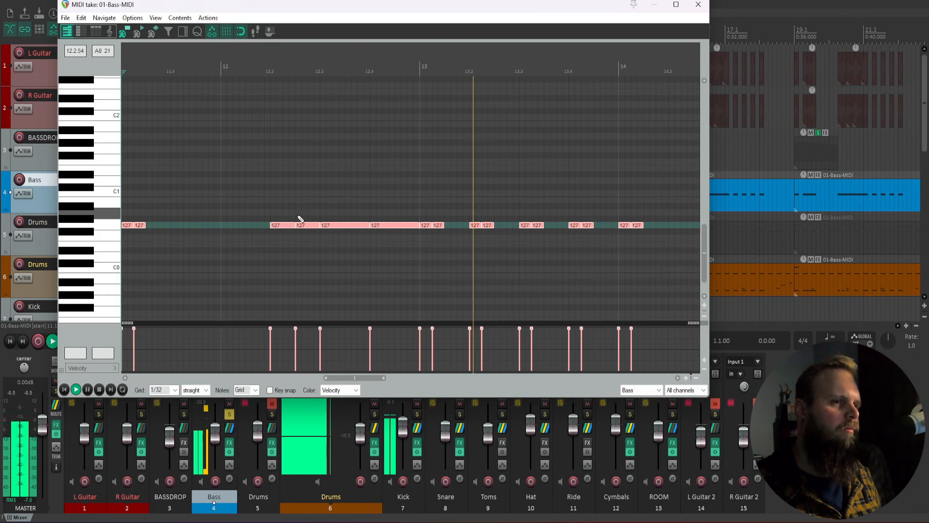
{"action": "left_click", "coordinate": [698, 4]}
{"action": "left_click", "coordinate": [803, 426]}
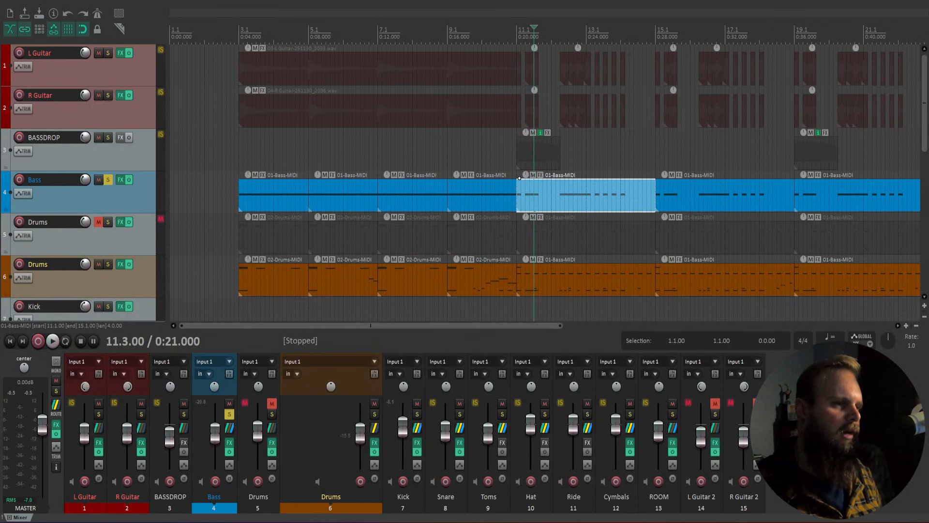
Step: Check the Bass chain's bypassed TheGrowler and ReaEQ, then show R Guitar's TSC/Goblyn/ReaEQ chain
{"action": "left_click", "coordinate": [230, 442]}
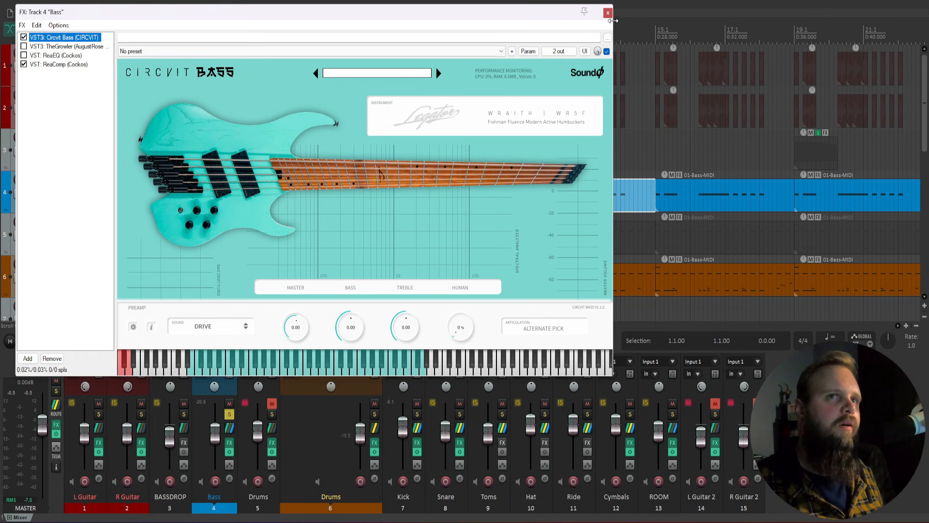
{"action": "left_click", "coordinate": [608, 12]}
{"action": "left_click", "coordinate": [142, 444]}
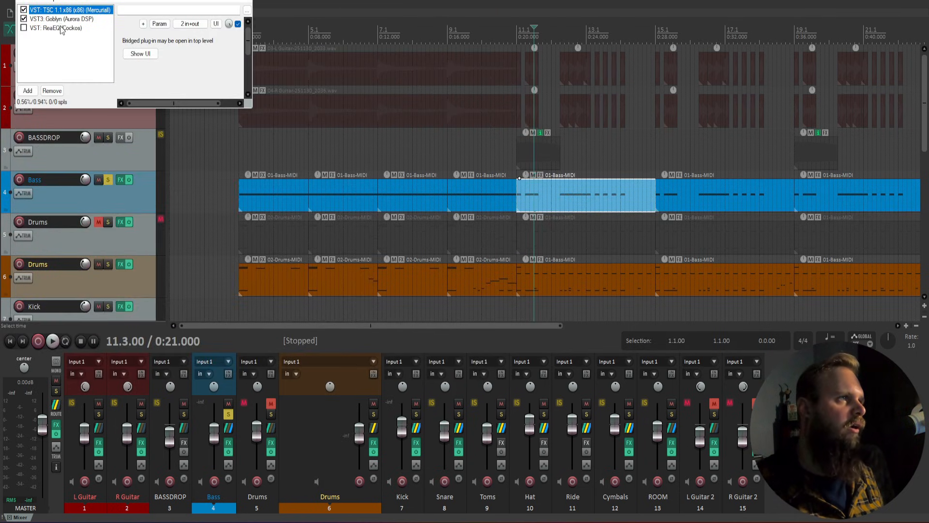
Step: Enable ReaEQ on R Guitar, checking the 100 Hz high-pass and 250 Hz −6 dB cut
{"action": "left_click", "coordinate": [55, 28]}
{"action": "left_click", "coordinate": [23, 28]}
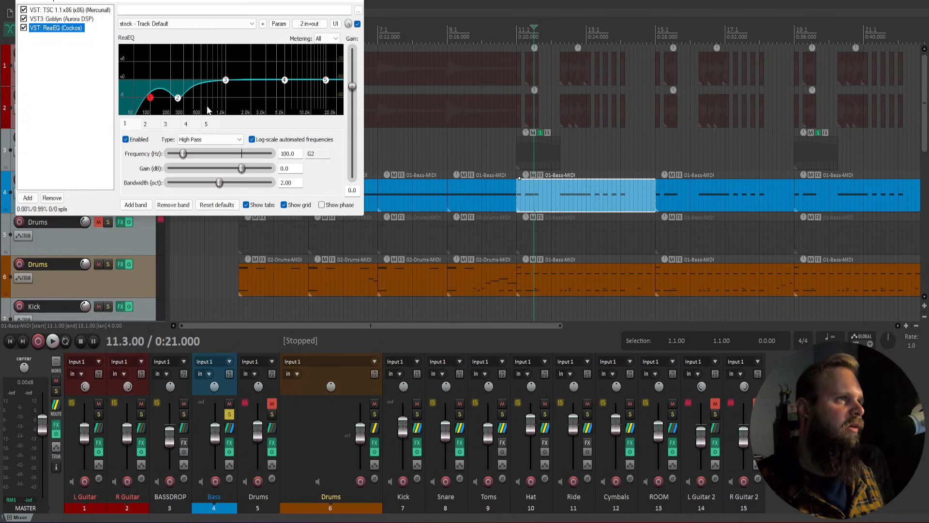
{"action": "left_click", "coordinate": [145, 126]}
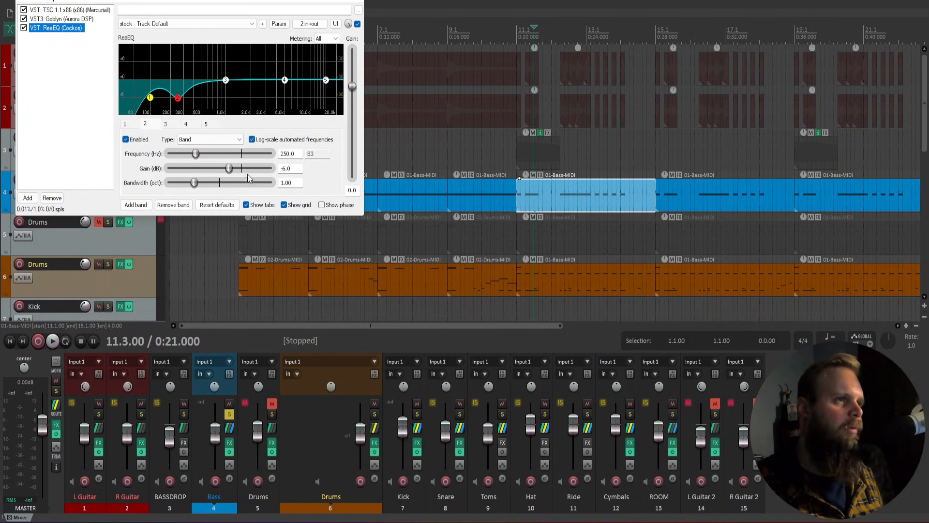
{"action": "left_click", "coordinate": [125, 125]}
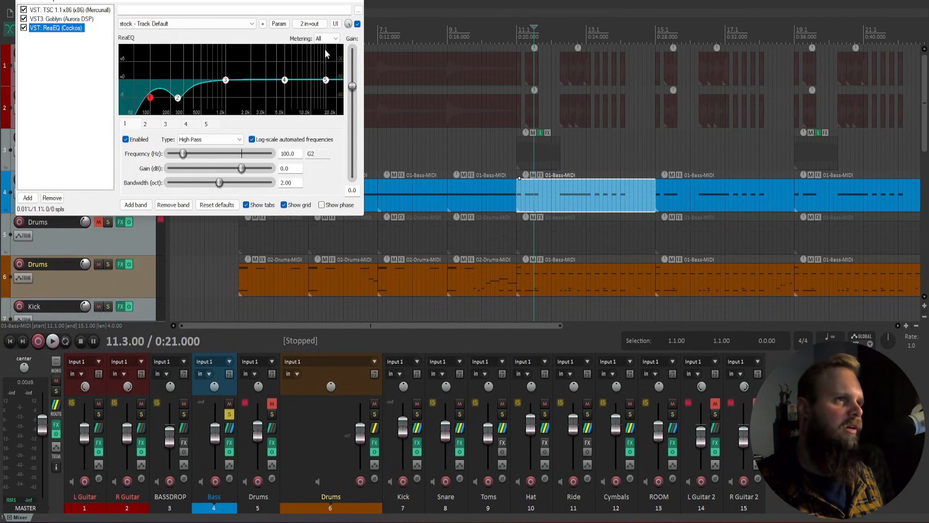
{"action": "left_click", "coordinate": [146, 125]}
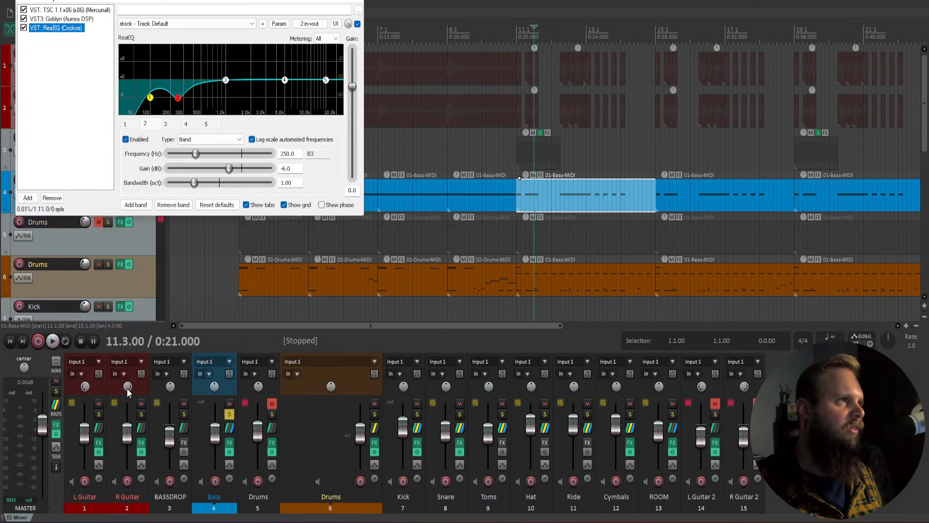
Step: Solo R Guitar and A/B ReaEQ bypassed versus active during playback
{"action": "left_click", "coordinate": [141, 414]}
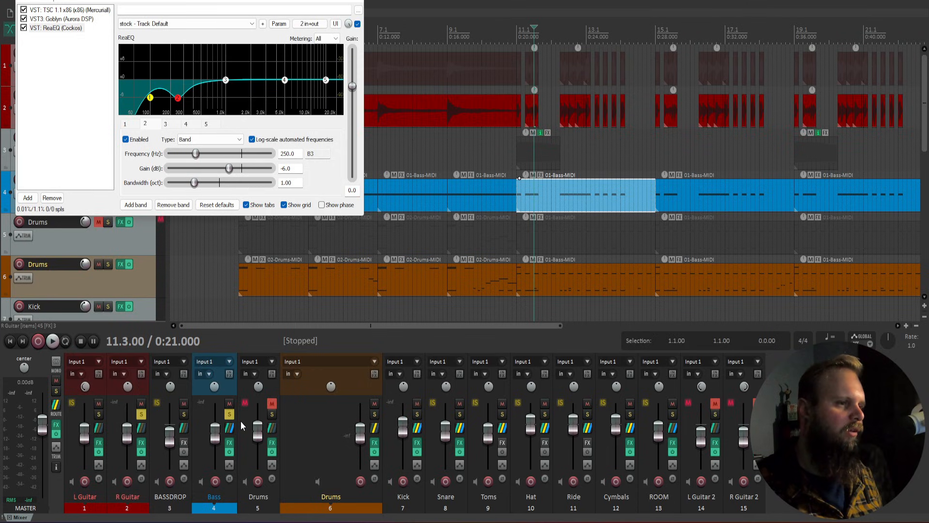
{"action": "left_click", "coordinate": [230, 414]}
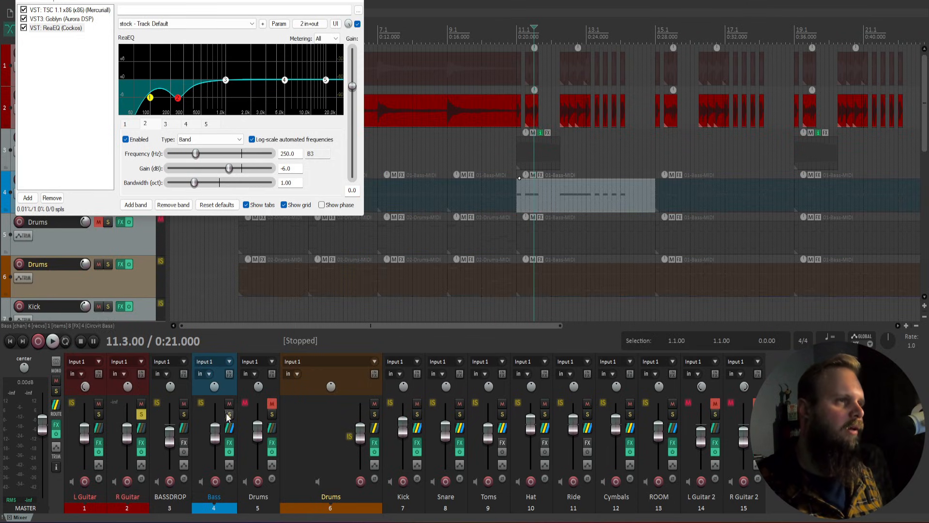
{"action": "left_click", "coordinate": [24, 28]}
{"action": "key", "text": "space"}
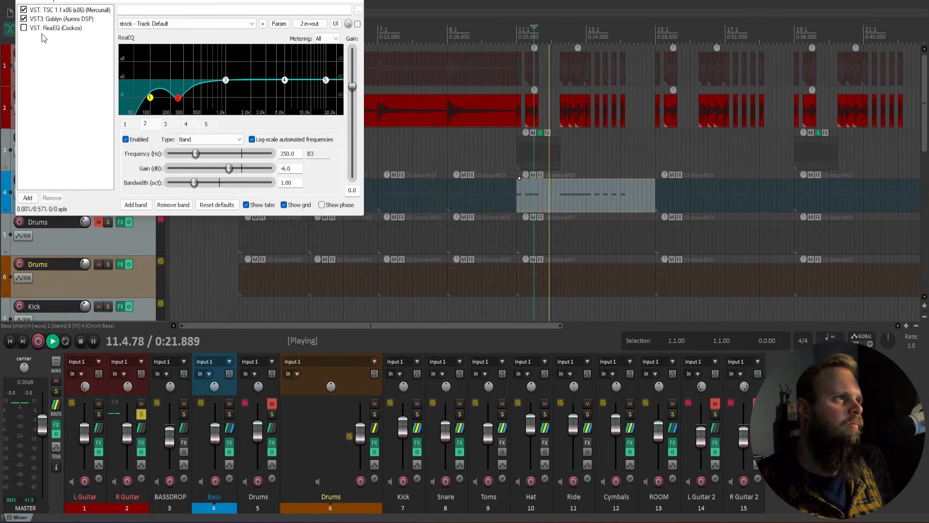
{"action": "left_click", "coordinate": [560, 150]}
{"action": "key", "text": "space"}
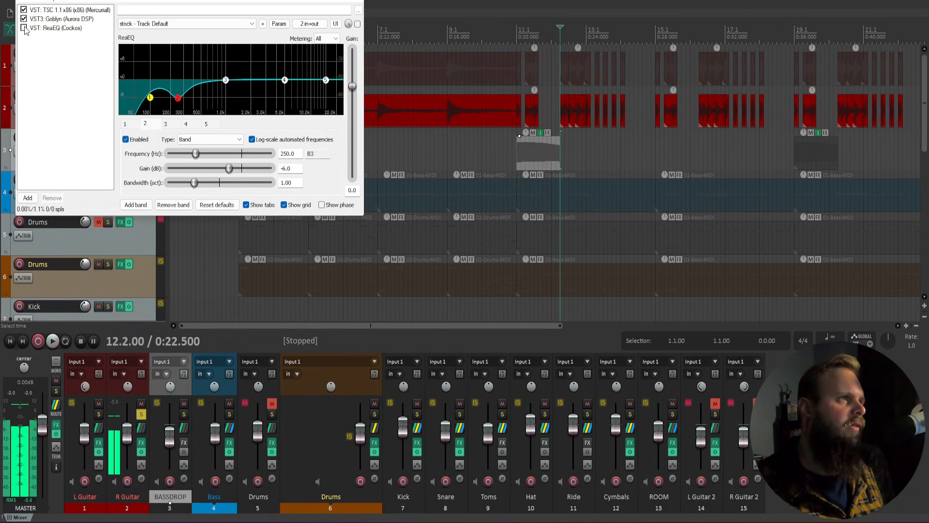
{"action": "left_click", "coordinate": [24, 28]}
{"action": "key", "text": "space"}
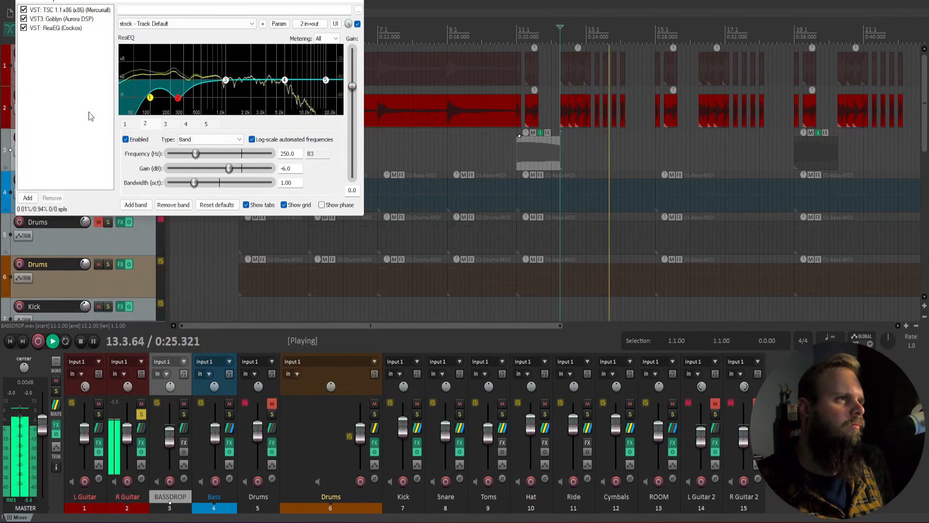
{"action": "key", "text": "space"}
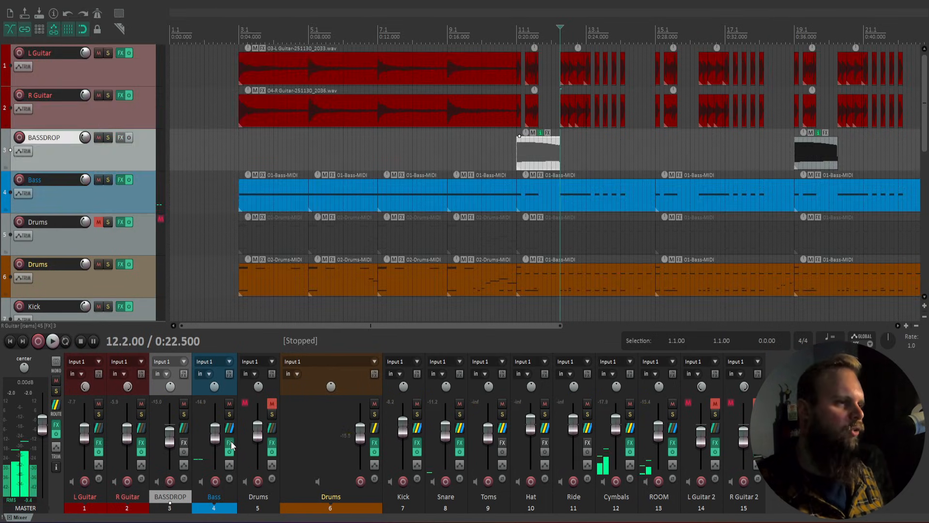
{"action": "left_click", "coordinate": [230, 442]}
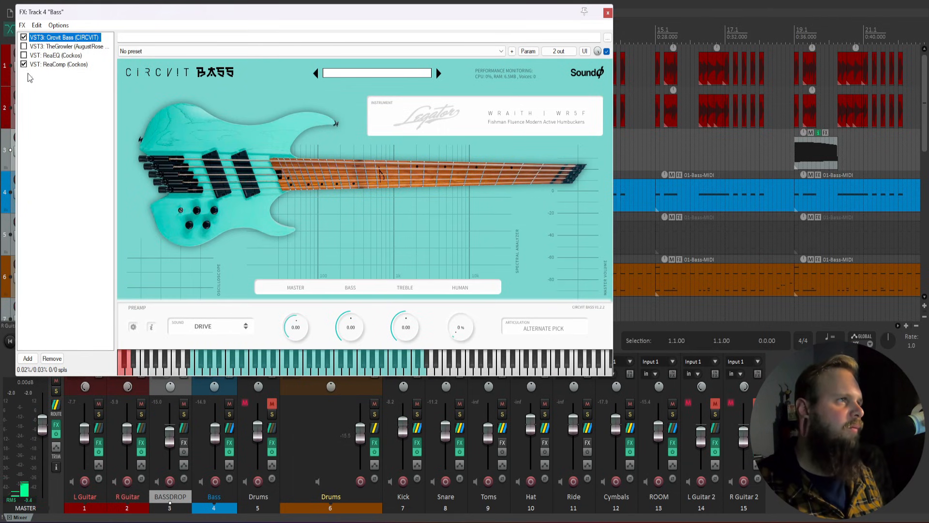
Step: Inspect ReaComp and Circvit Bass, ending on bypassed TheGrowler at -8.04 dB output, 100% mix
{"action": "left_click", "coordinate": [57, 64]}
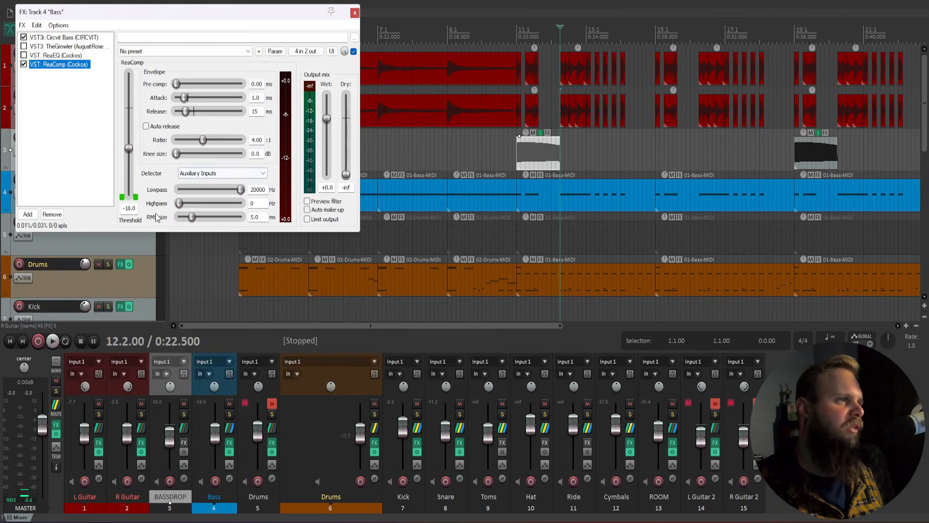
{"action": "left_click", "coordinate": [55, 52]}
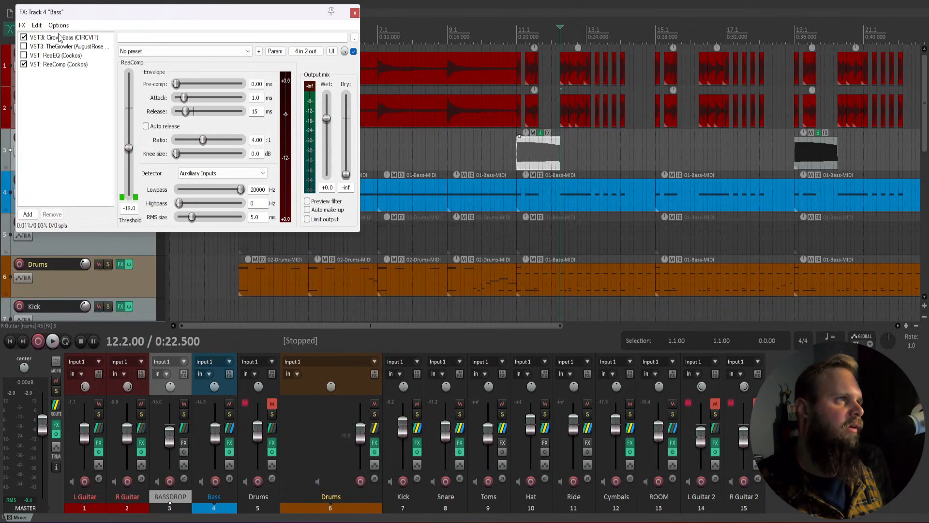
{"action": "left_click", "coordinate": [59, 38]}
{"action": "left_click", "coordinate": [840, 429]}
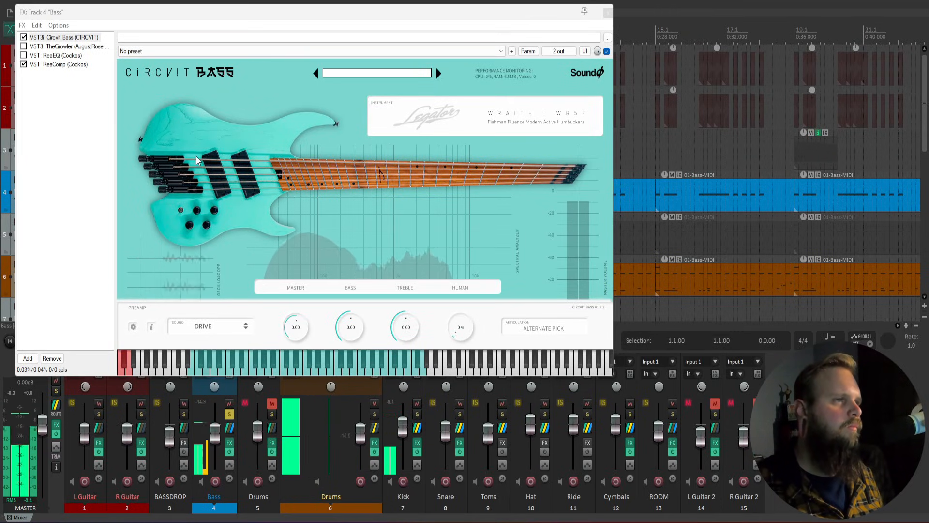
{"action": "key", "text": "space"}
{"action": "left_click", "coordinate": [29, 47]}
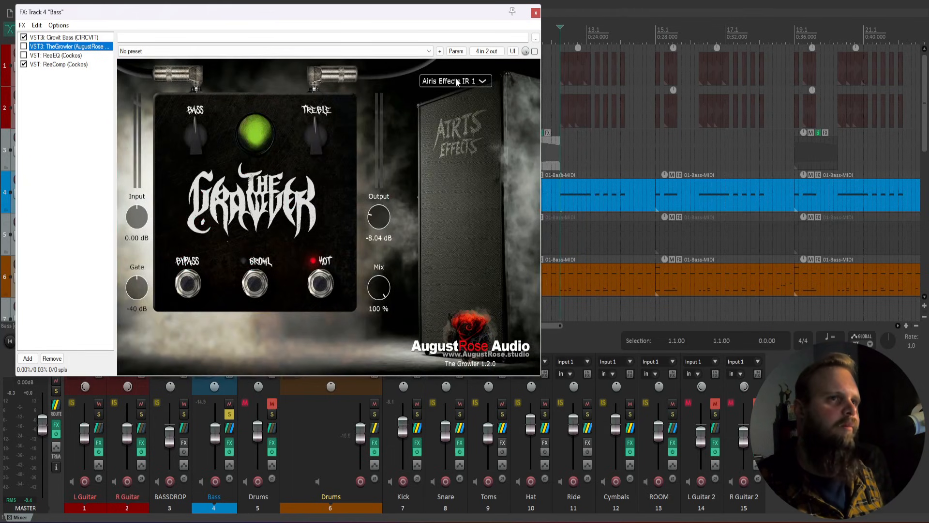
Step: Keep Airis Effects IR 1 as The Growler's cabinet impulse response
{"action": "left_click", "coordinate": [457, 81]}
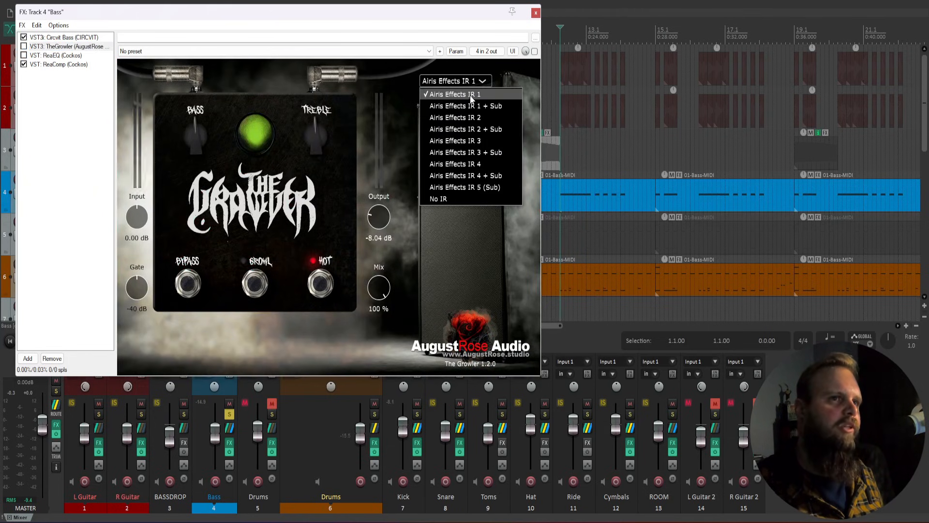
{"action": "left_click", "coordinate": [469, 95]}
{"action": "left_click", "coordinate": [473, 83]}
{"action": "left_click", "coordinate": [457, 96]}
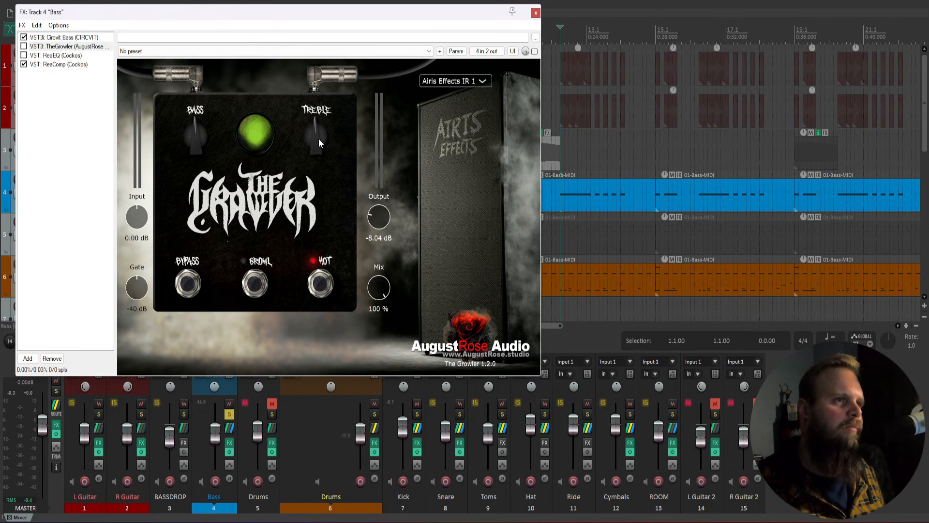
Step: Enable The Growler on the bass and audition treble boosts, resetting treble to centre
{"action": "left_click_drag", "start_coordinate": [318, 138], "coordinate": [321, 111]}
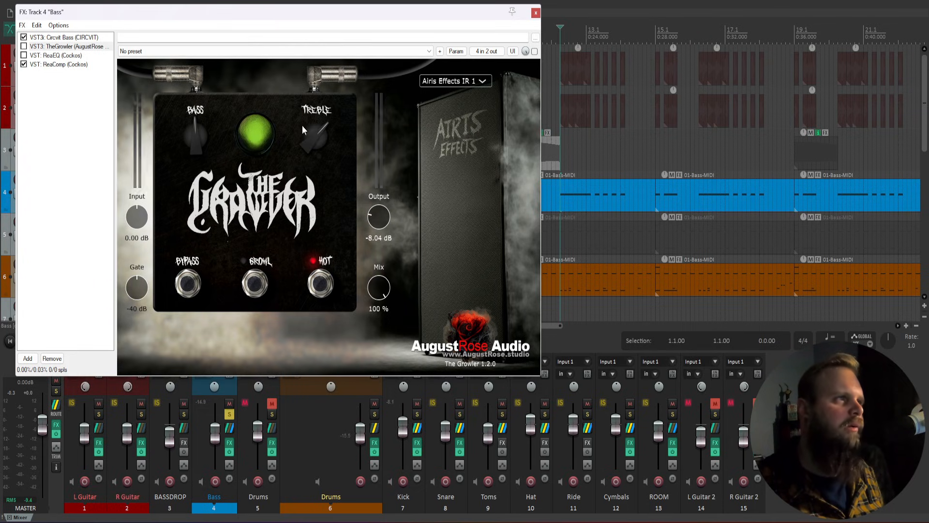
{"action": "left_click", "coordinate": [23, 47]}
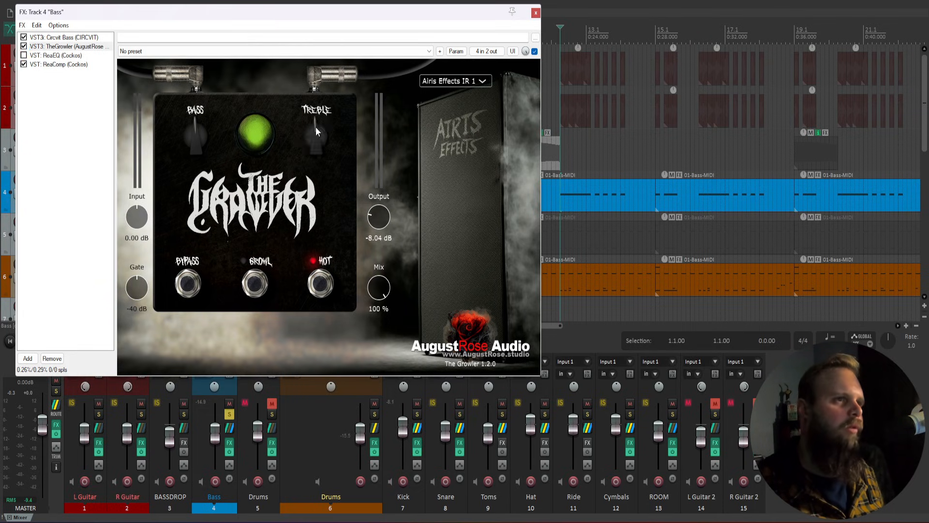
{"action": "left_click", "coordinate": [784, 408]}
{"action": "key", "text": "space"}
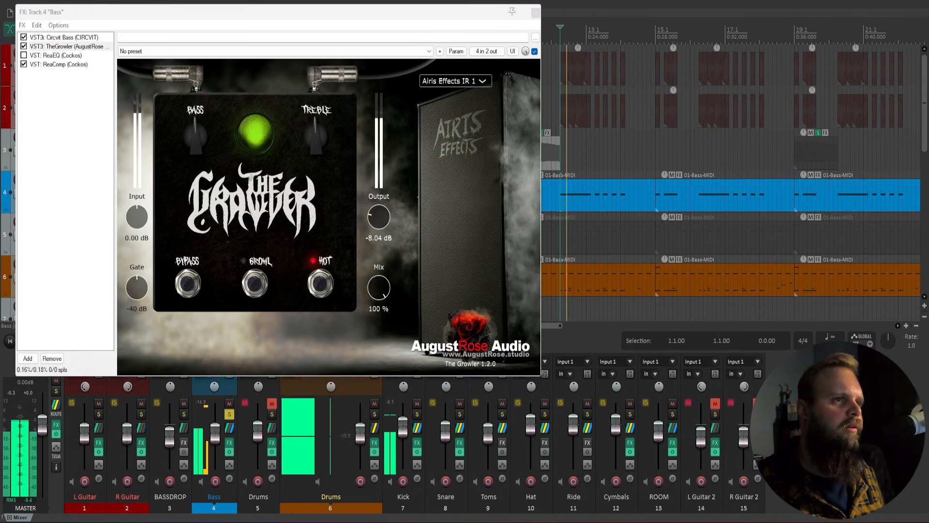
{"action": "left_click_drag", "start_coordinate": [312, 137], "coordinate": [318, 98]}
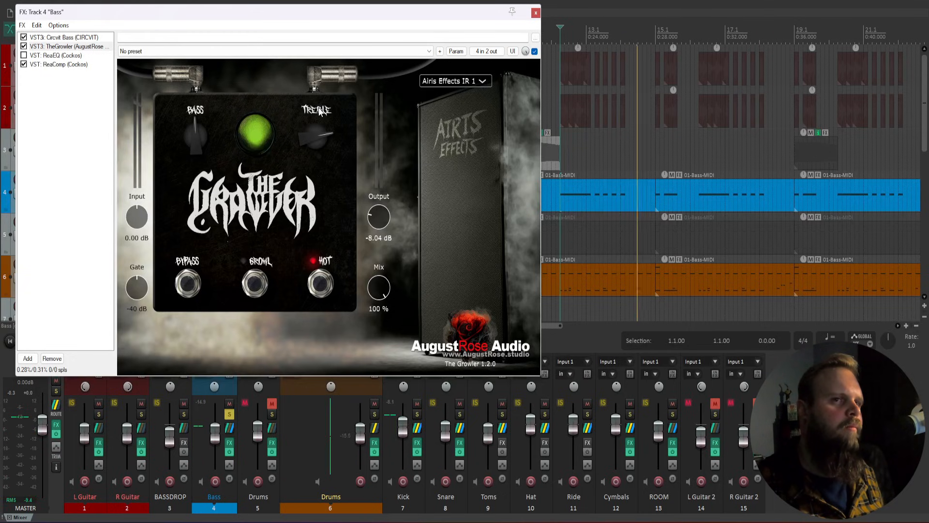
{"action": "double_click", "coordinate": [312, 133]}
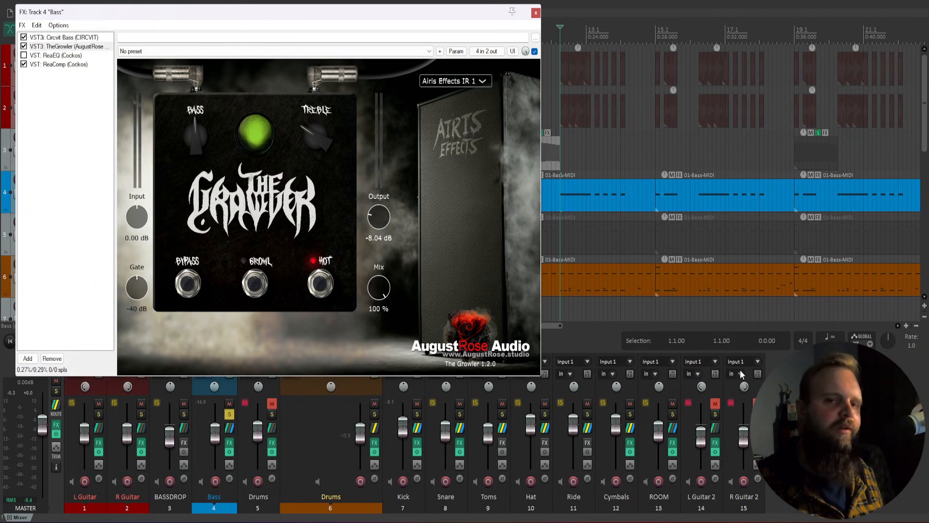
{"action": "key", "text": "space"}
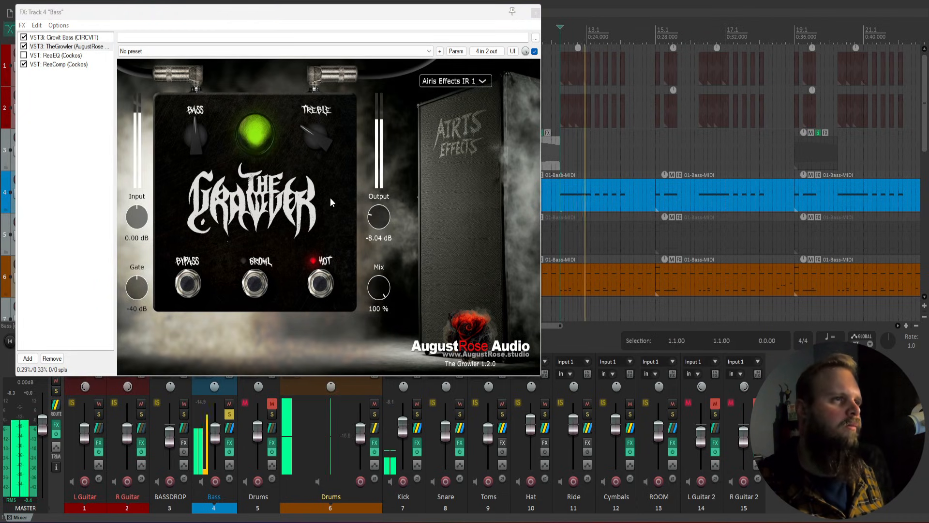
{"action": "double_click", "coordinate": [312, 129]}
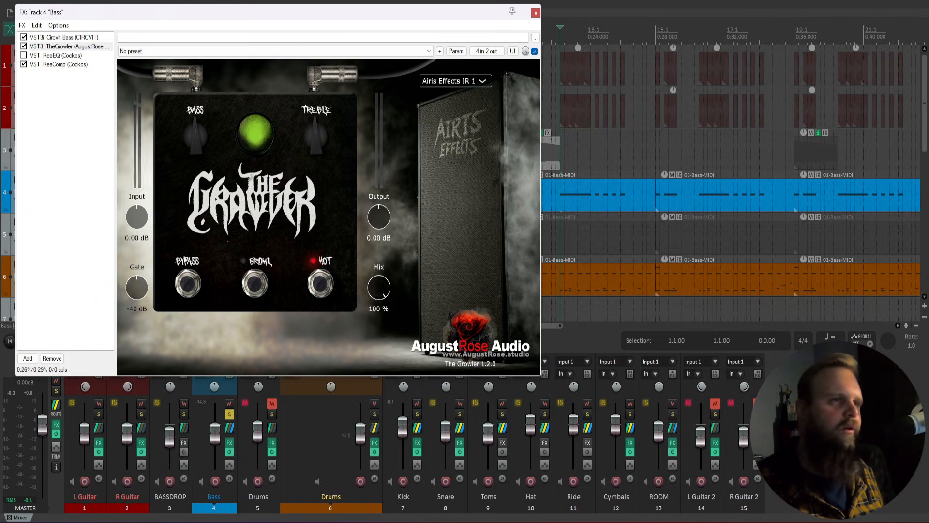
{"action": "key", "text": "space"}
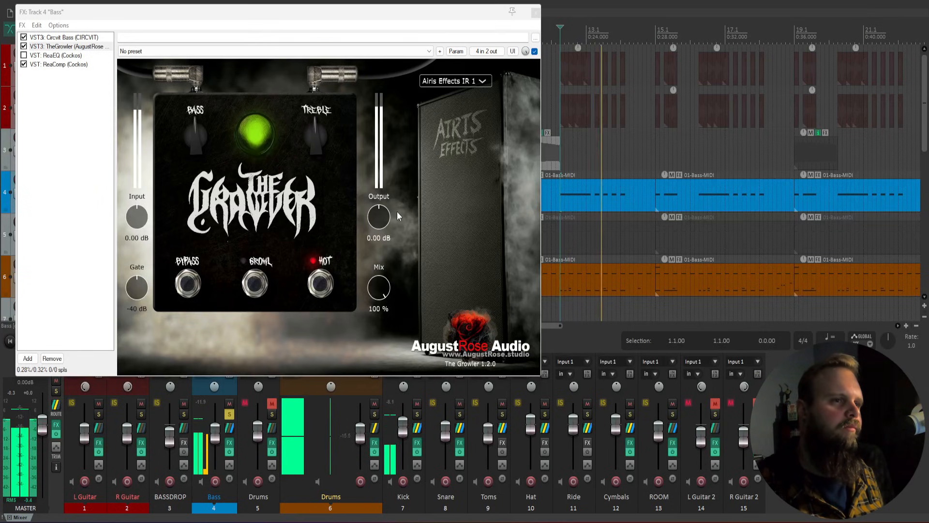
Step: Lower The Growler's output to -6.60 dB and set the cabinet to No IR, auditioning the bass
{"action": "left_click_drag", "start_coordinate": [379, 217], "coordinate": [381, 249]}
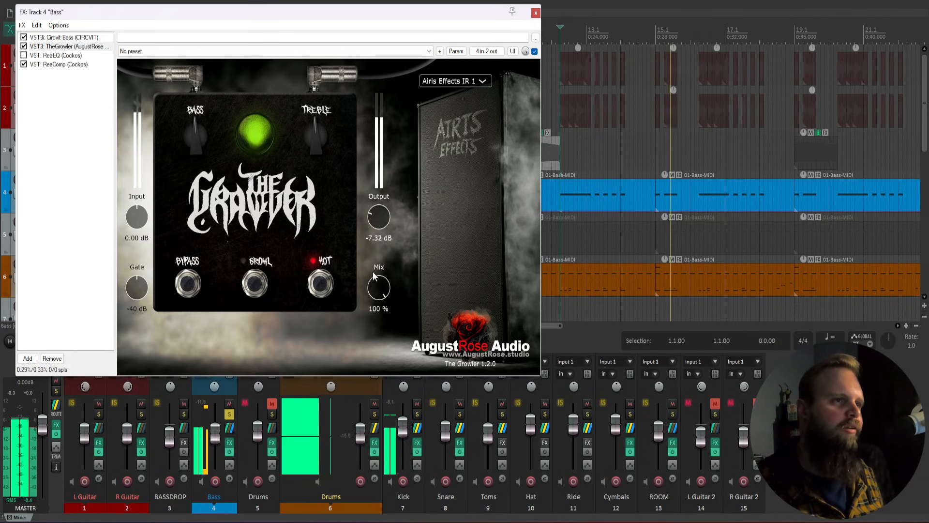
{"action": "left_click", "coordinate": [454, 82]}
{"action": "left_click", "coordinate": [438, 199]}
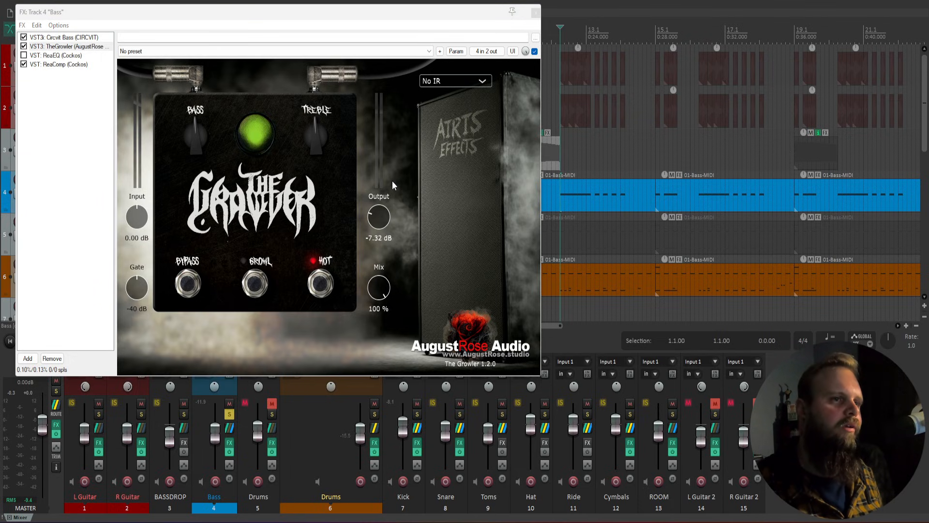
{"action": "key", "text": "space"}
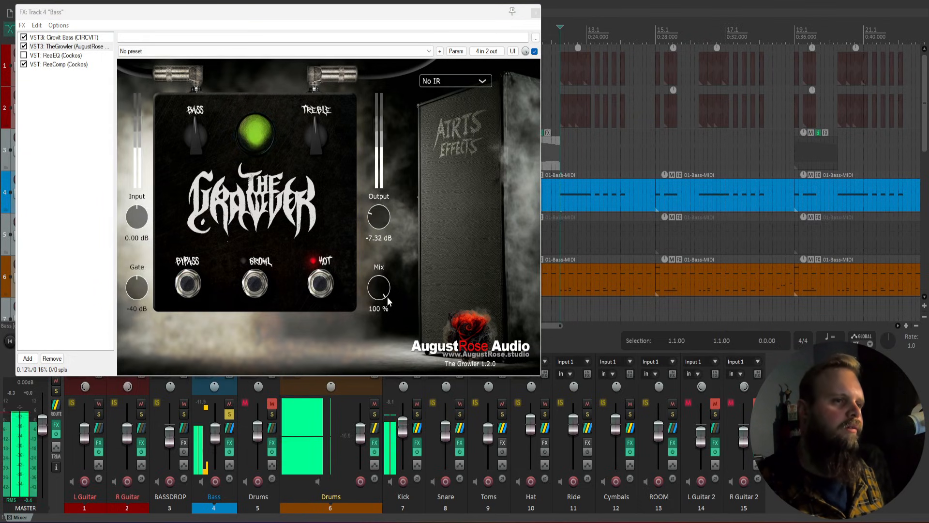
Step: Turn the amp's wet mix down, audition it, and bring up the bass chain's ReaEQ
{"action": "mouse_move", "coordinate": [387, 297]}
{"action": "left_mouse_down"}
{"action": "mouse_move", "coordinate": [381, 316]}
{"action": "mouse_move", "coordinate": [378, 285]}
{"action": "left_mouse_up"}
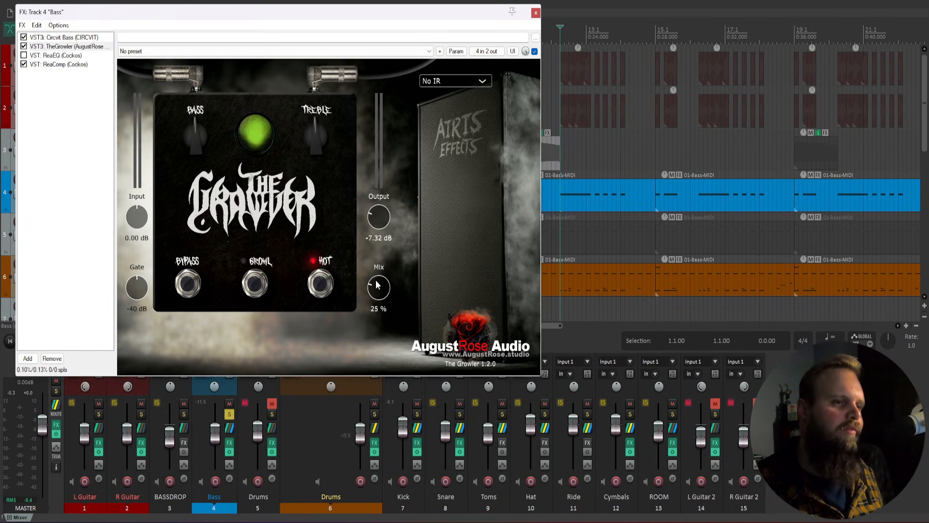
{"action": "key", "text": "space"}
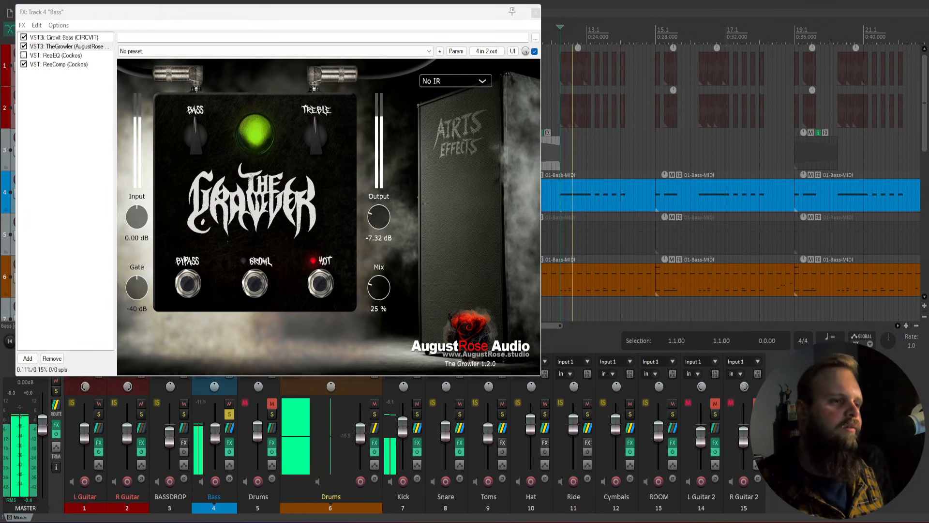
{"action": "key", "text": "space"}
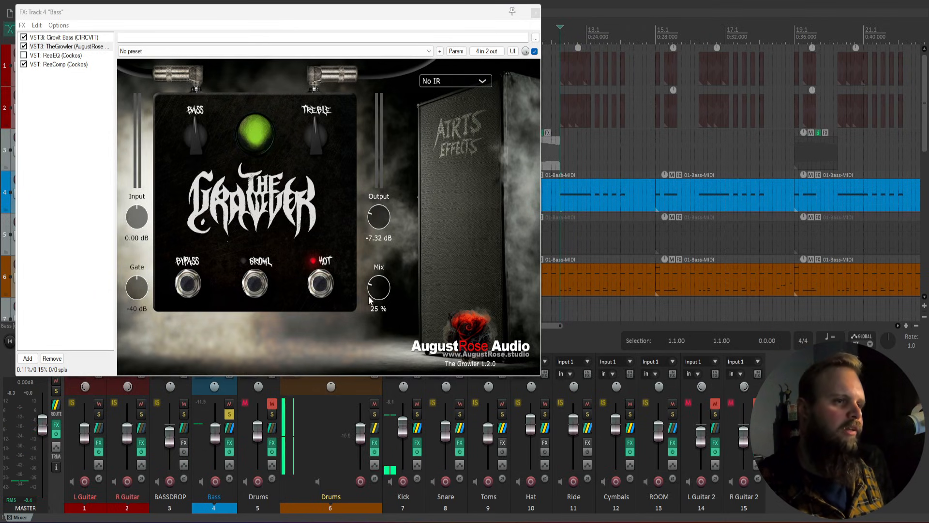
{"action": "left_click", "coordinate": [52, 55]}
Step: Compare the bass EQ's 60 Hz high-pass and 3500 Hz low-pass band settings
{"action": "left_click", "coordinate": [125, 152]}
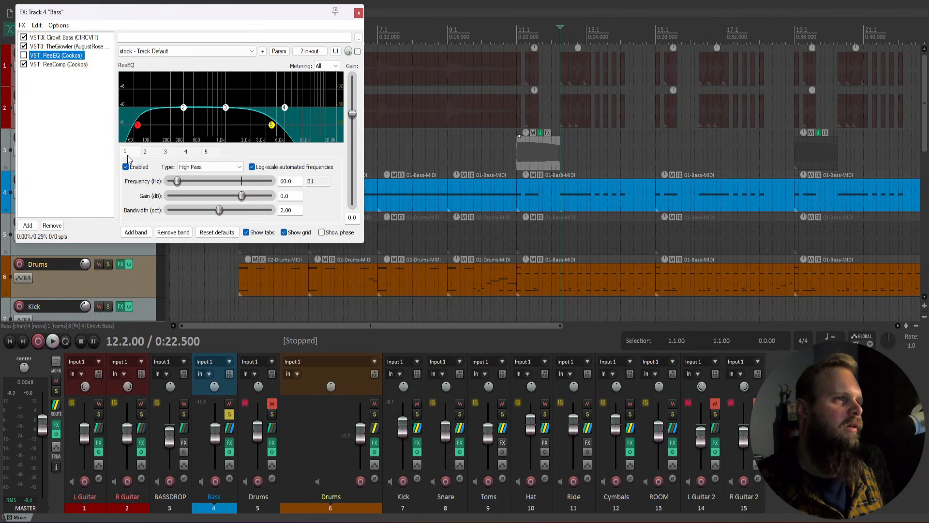
{"action": "left_click", "coordinate": [206, 152]}
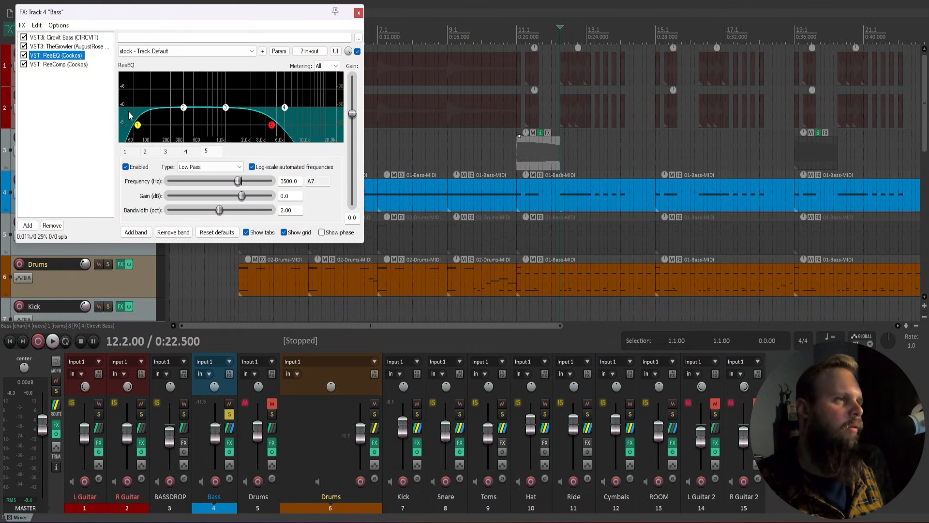
{"action": "left_click", "coordinate": [129, 153]}
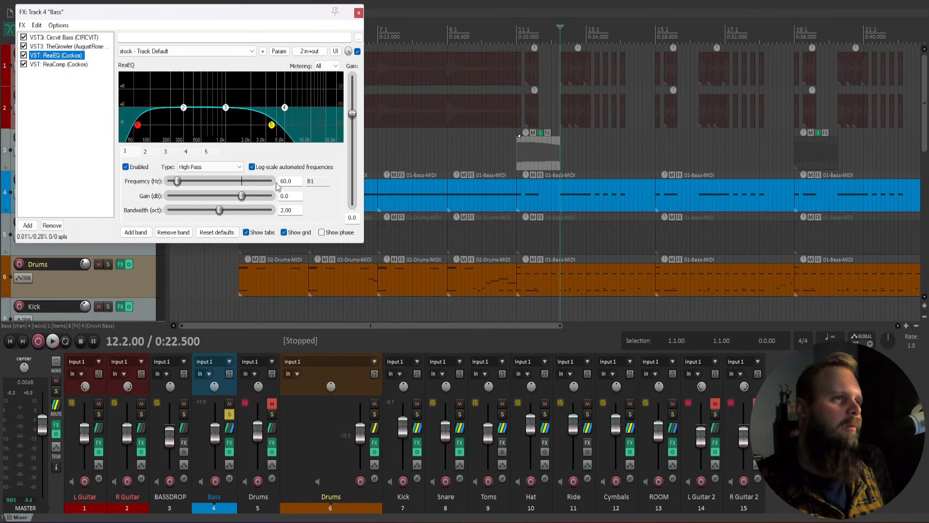
{"action": "left_click", "coordinate": [211, 152]}
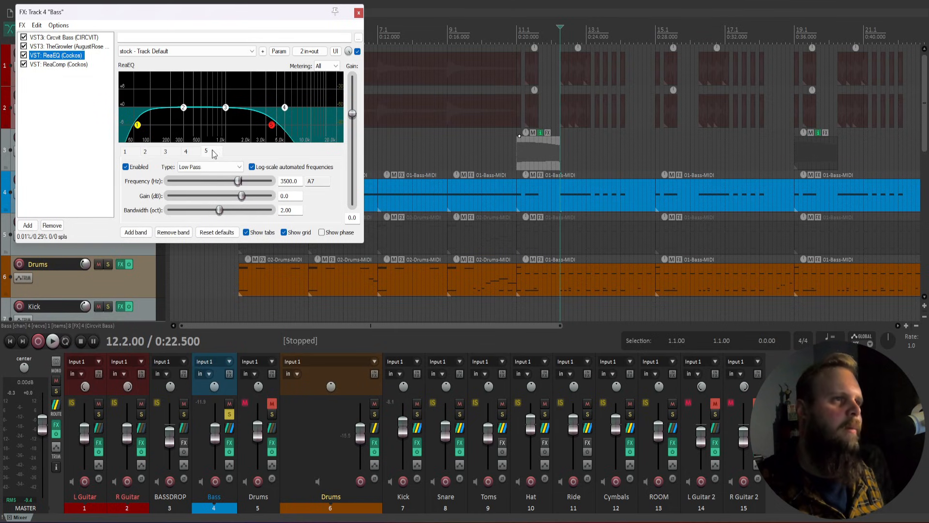
Step: Play the bass with the 3500 Hz low-pass bypassed, re-enable it, and close the FX window
{"action": "left_click", "coordinate": [126, 167]}
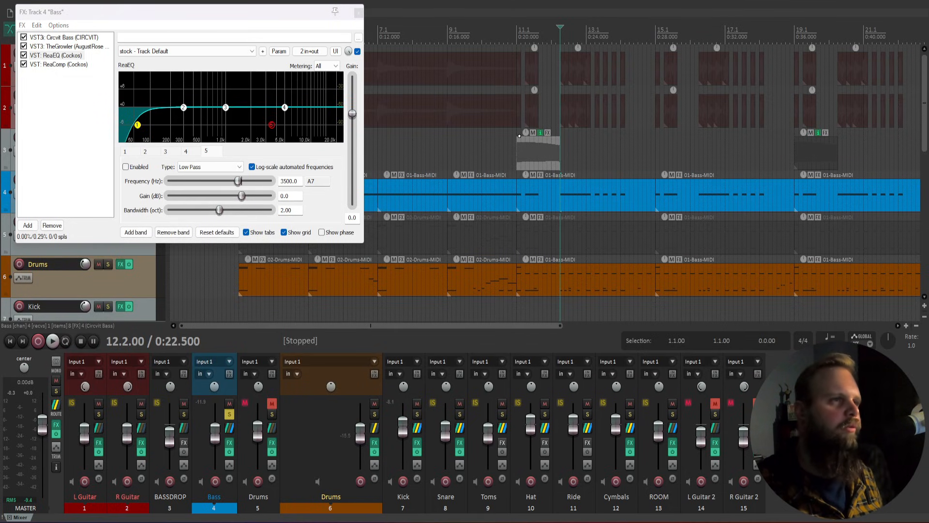
{"action": "key", "text": "space"}
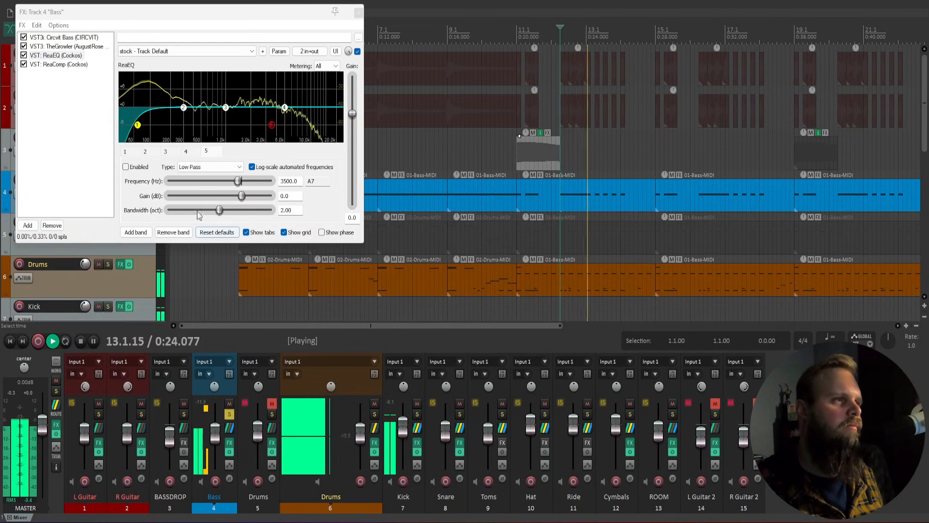
{"action": "left_click", "coordinate": [126, 167]}
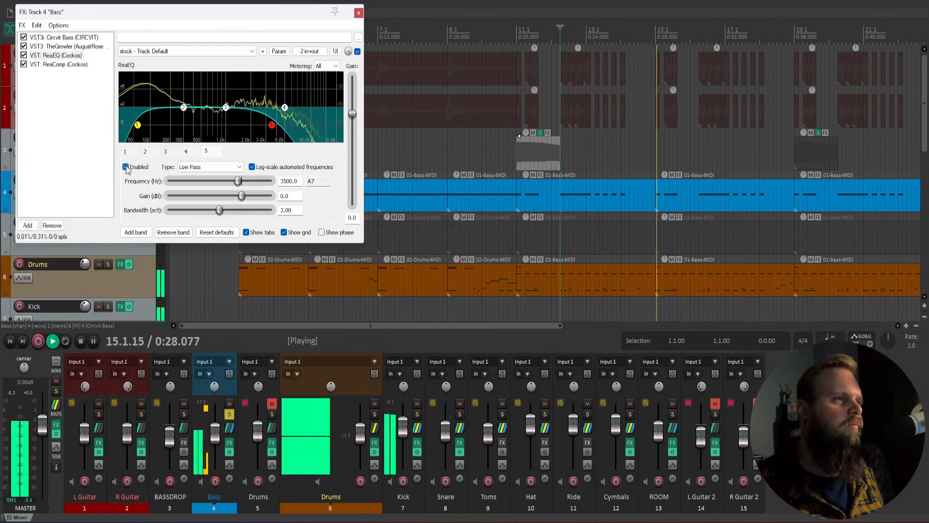
{"action": "key", "text": "space"}
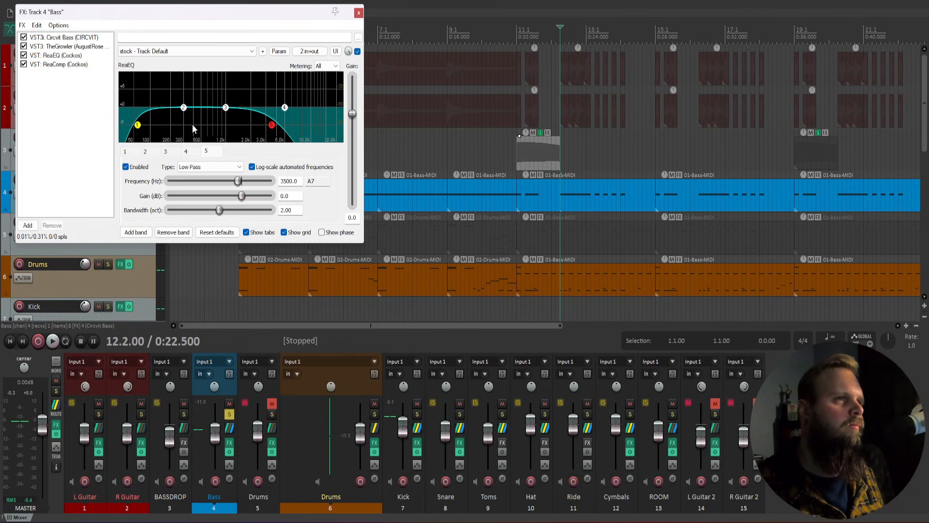
{"action": "left_click", "coordinate": [358, 12]}
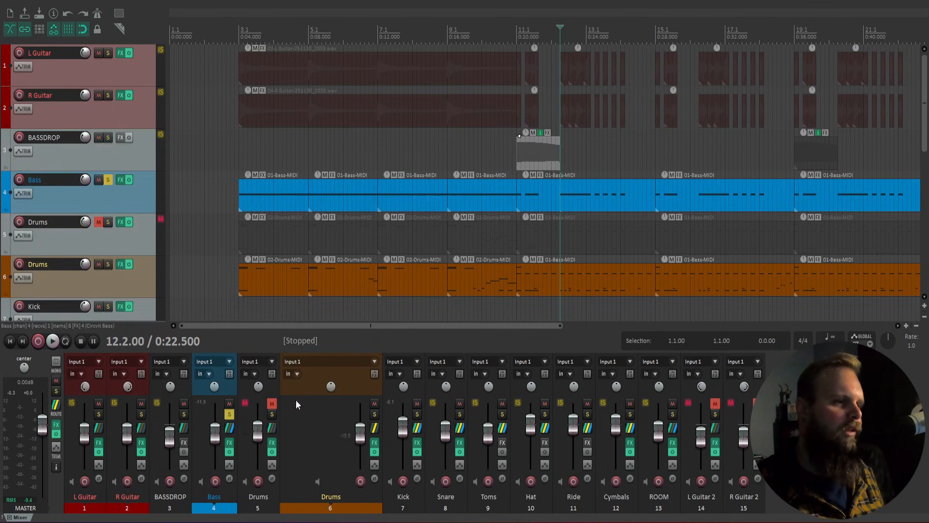
Step: Unsolo Bass, solo Drums, and bring up the Kontakt drum instrument
{"action": "left_click", "coordinate": [229, 415]}
{"action": "left_click", "coordinate": [375, 414]}
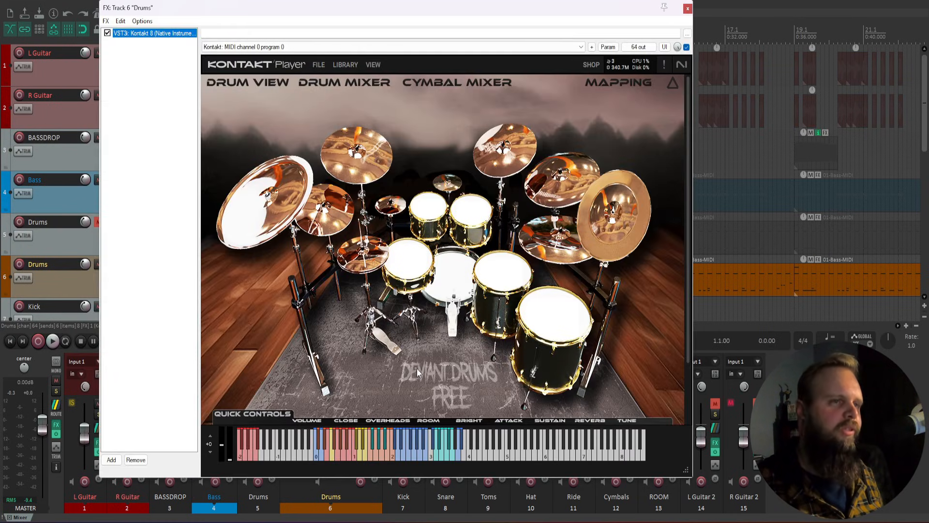
{"action": "left_click", "coordinate": [339, 88]}
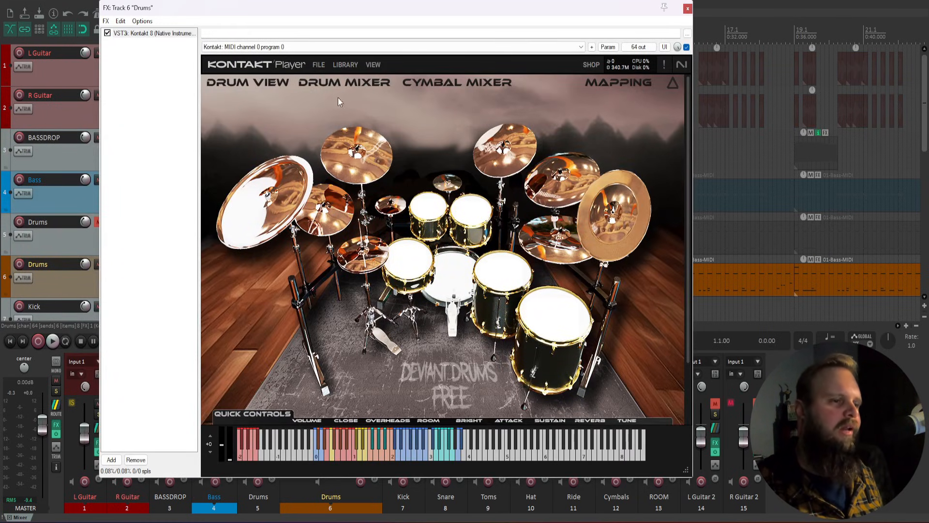
Step: Review the kit's Drum Mixer and Cymbal Mixer pages, return to Drum View, and close Kontakt
{"action": "left_click", "coordinate": [337, 87]}
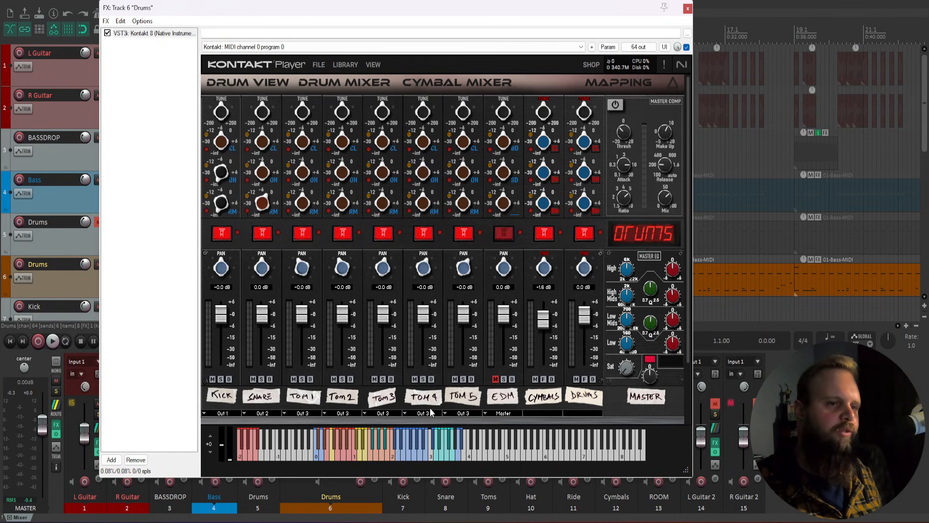
{"action": "left_click", "coordinate": [439, 86]}
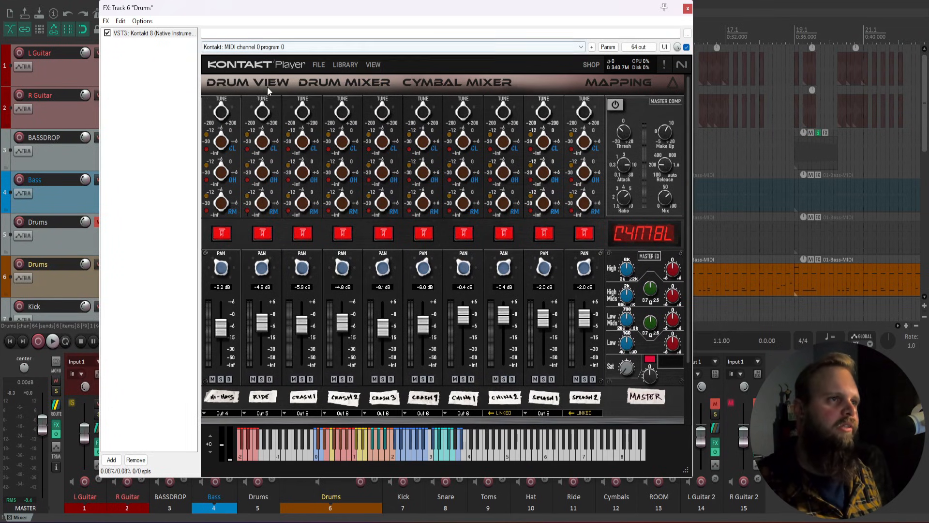
{"action": "left_click", "coordinate": [248, 83]}
{"action": "left_click", "coordinate": [687, 9]}
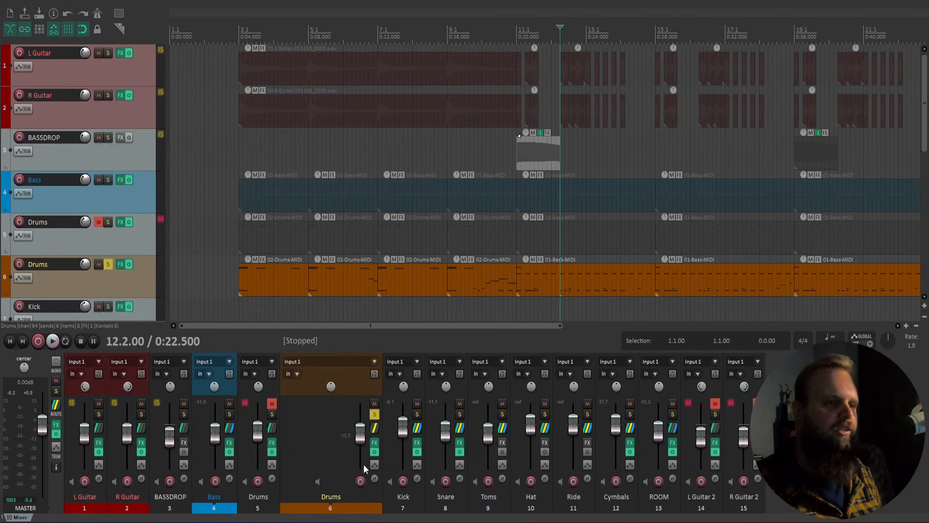
Step: Play the Kick from bar 11 and mute the ROOM track
{"action": "left_click", "coordinate": [516, 307]}
{"action": "key", "text": "space"}
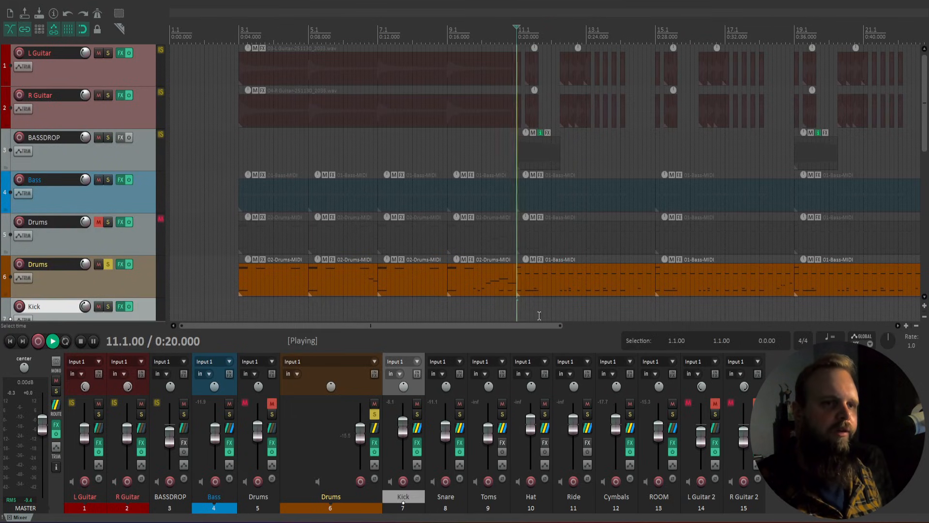
{"action": "left_click_drag", "start_coordinate": [531, 326], "coordinate": [590, 325]}
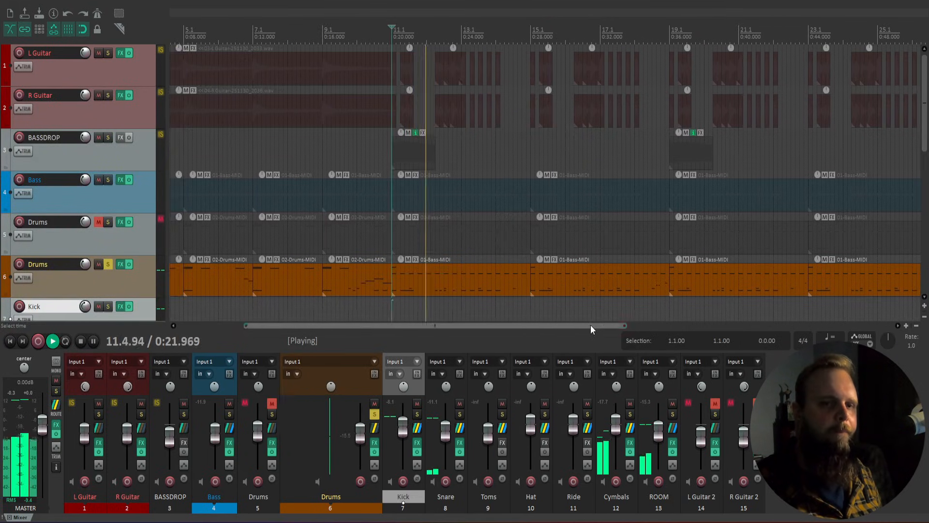
{"action": "left_click", "coordinate": [672, 403]}
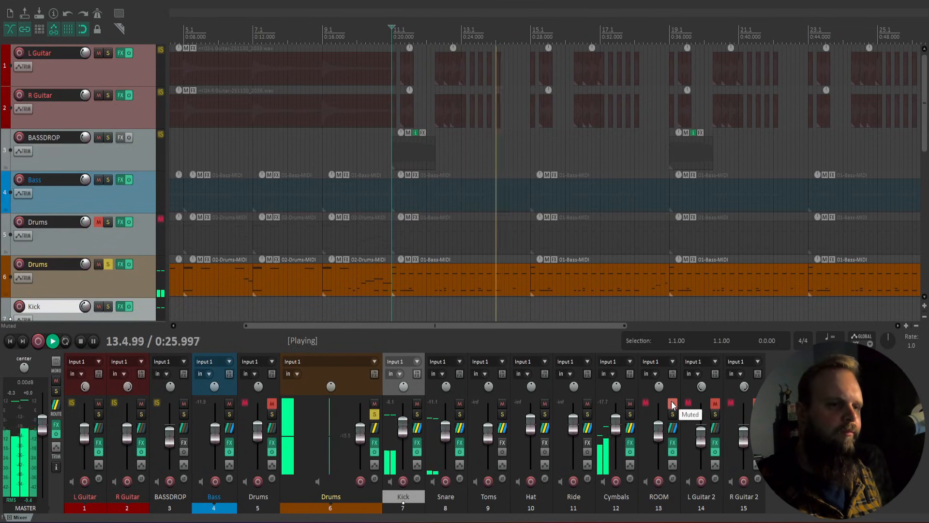
{"action": "key", "text": "space"}
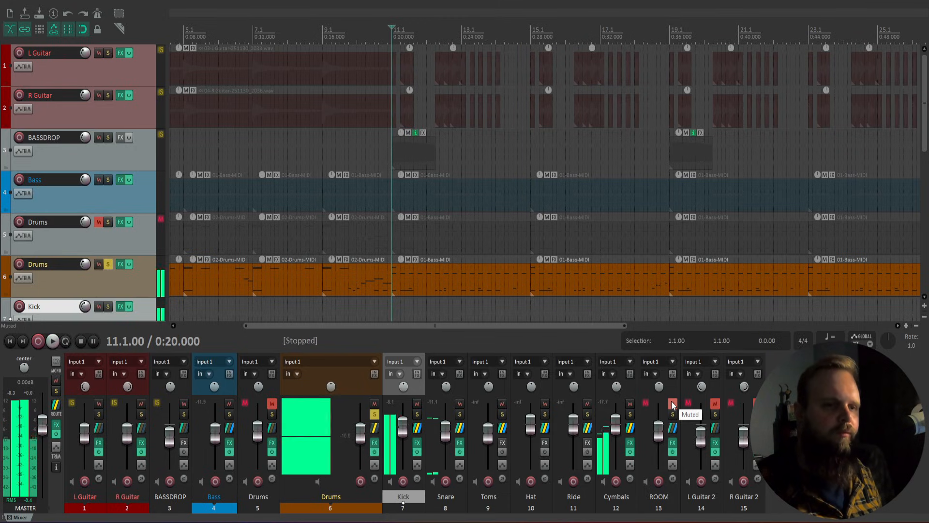
Step: Inspect the Kick ReaEQ's 50 Hz high-pass, 70 Hz boost and 1 kHz cut, then close it
{"action": "left_click", "coordinate": [417, 443]}
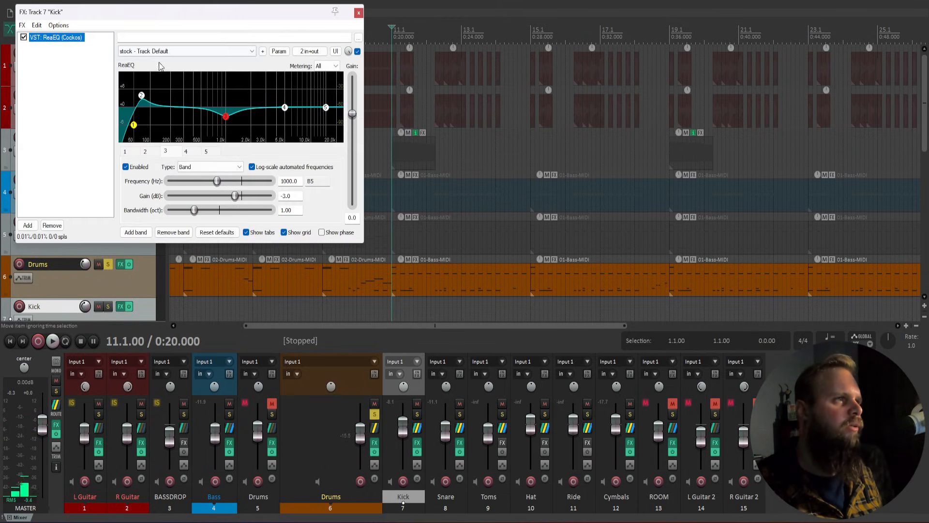
{"action": "left_click", "coordinate": [134, 125]}
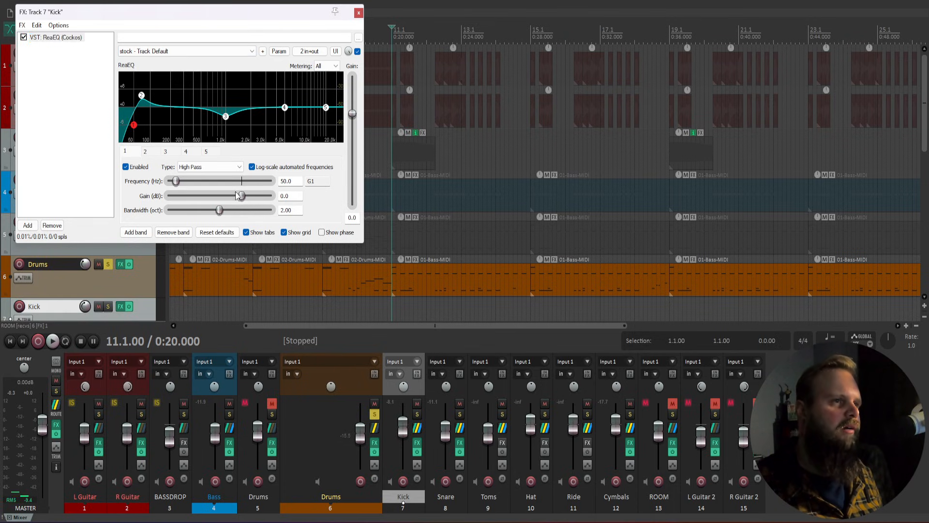
{"action": "left_click", "coordinate": [151, 152]}
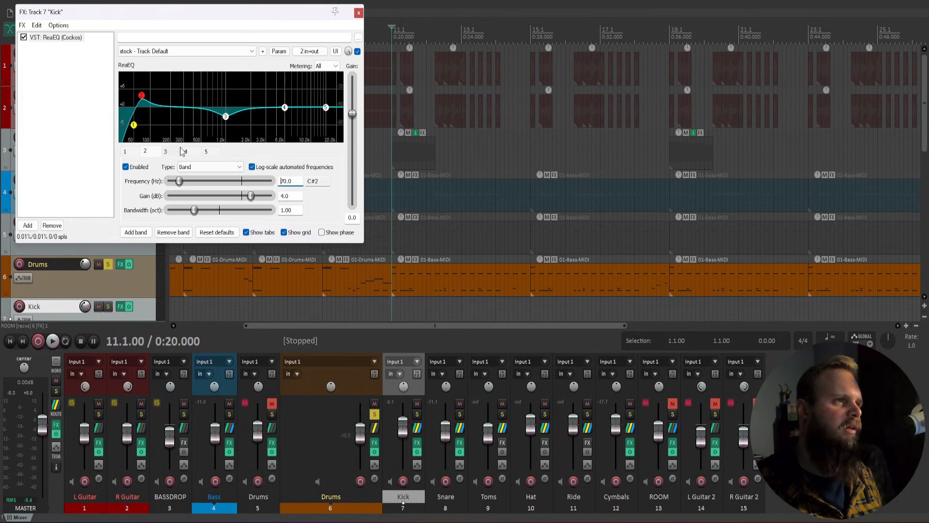
{"action": "left_click", "coordinate": [166, 152]}
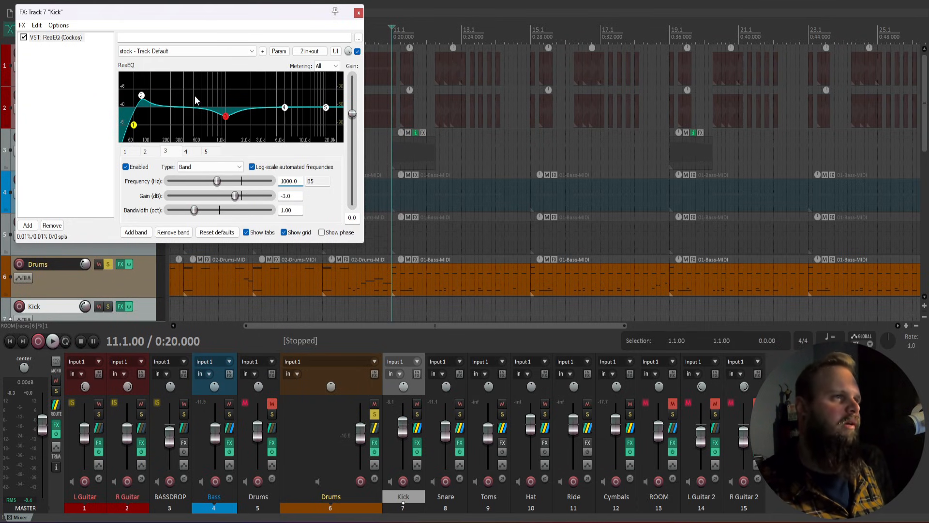
{"action": "left_click", "coordinate": [358, 13]}
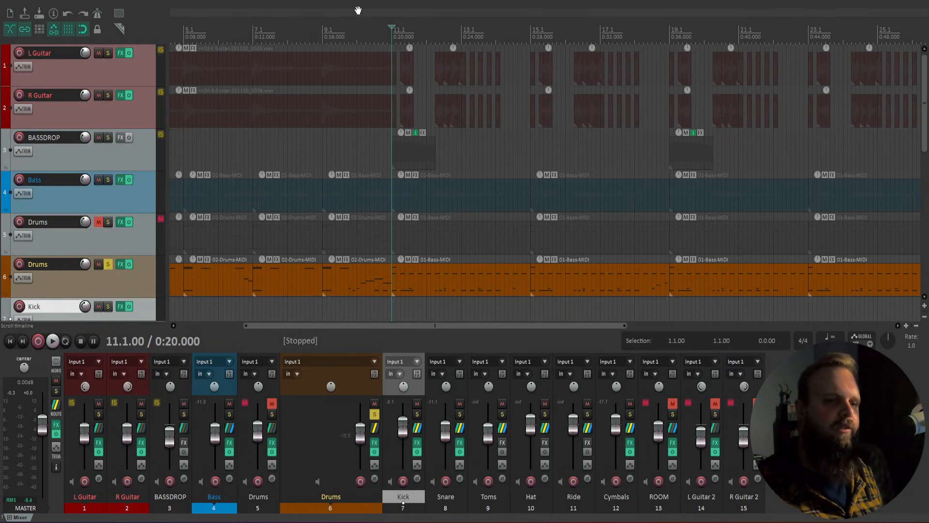
Step: Open the Snare's ReaEQ and inspect its 400 Hz band with 3.0 dB gain
{"action": "left_click", "coordinate": [459, 443]}
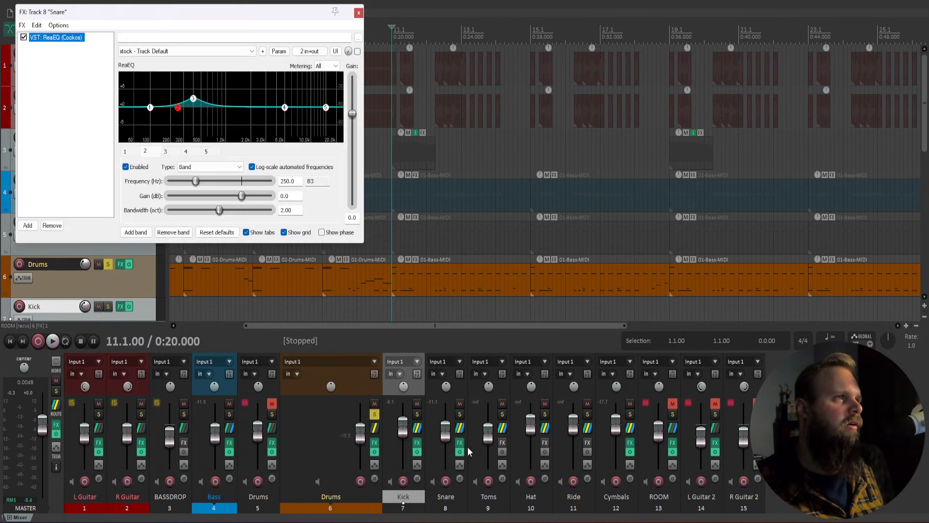
{"action": "left_click", "coordinate": [172, 154]}
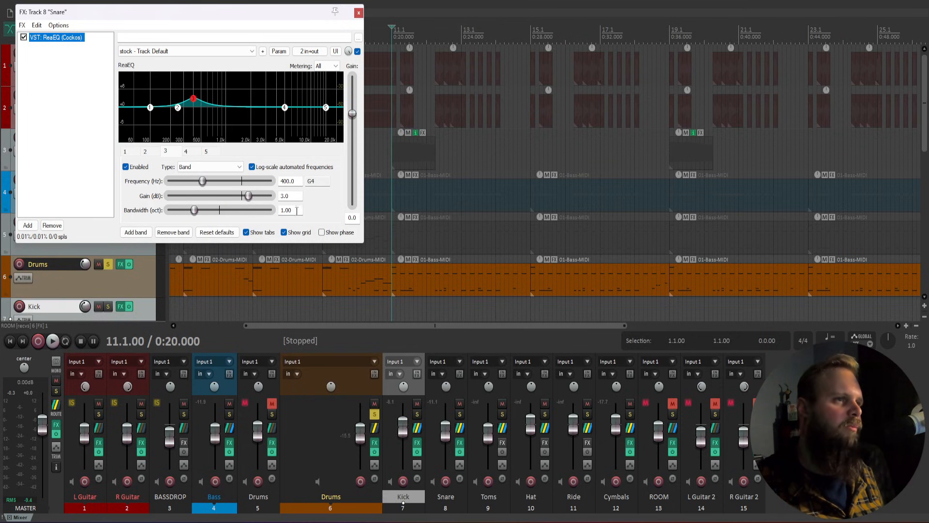
{"action": "double_click", "coordinate": [286, 195]}
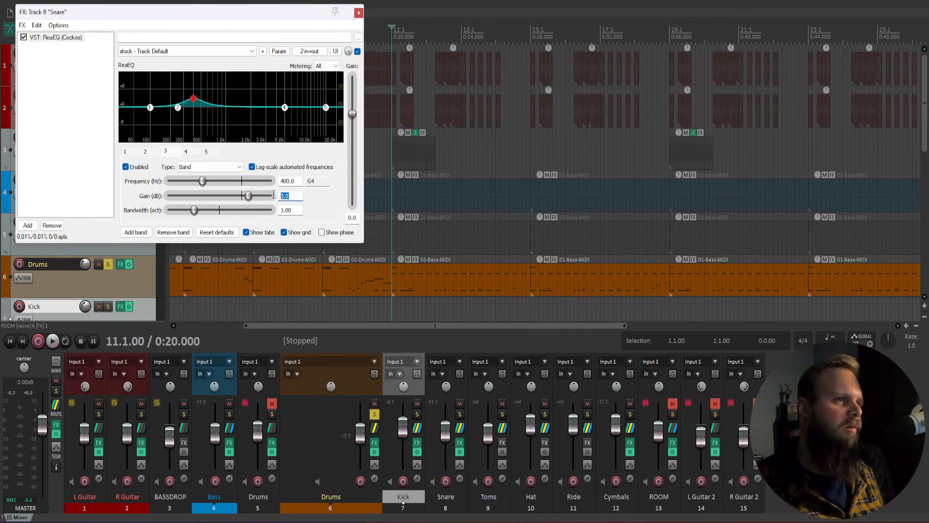
Step: Solo the Snare and compare it with the EQ bypassed, then re-enable the EQ and stop
{"action": "left_click", "coordinate": [459, 415]}
{"action": "left_click", "coordinate": [24, 38]}
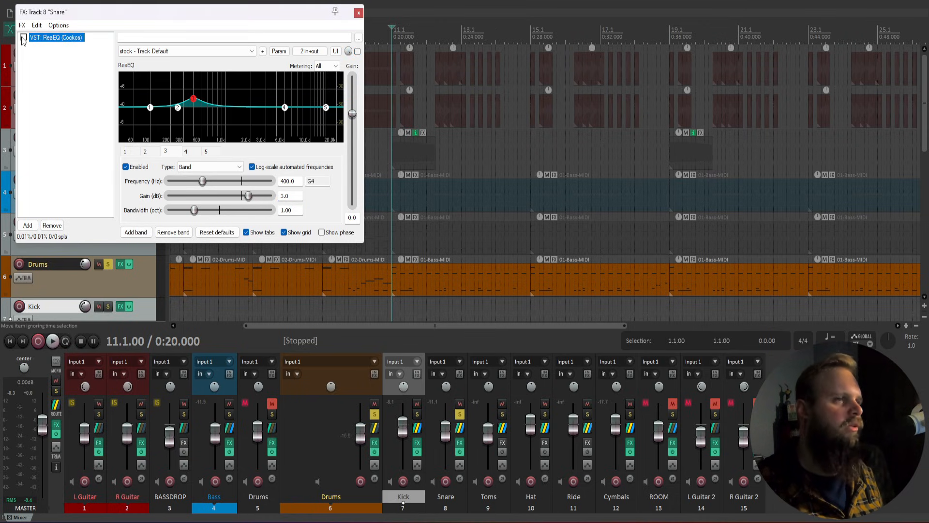
{"action": "key", "text": "space"}
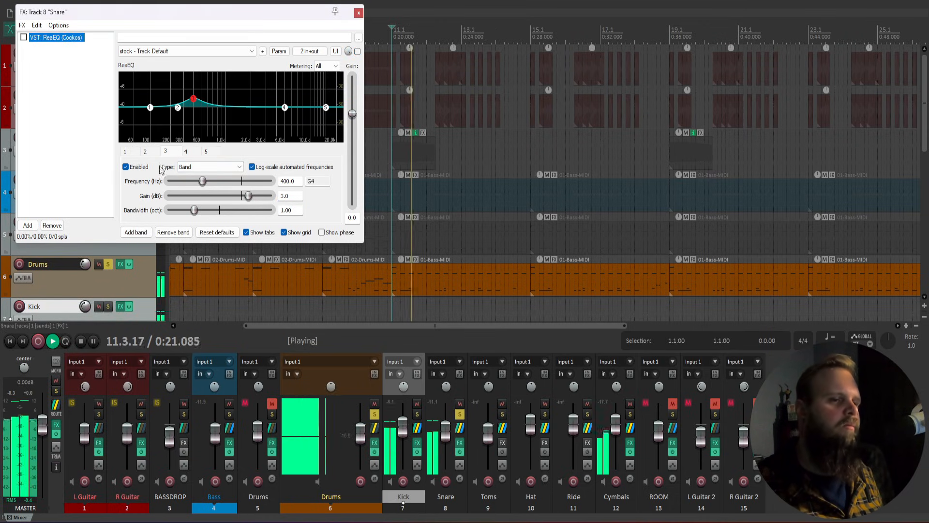
{"action": "left_click", "coordinate": [24, 38]}
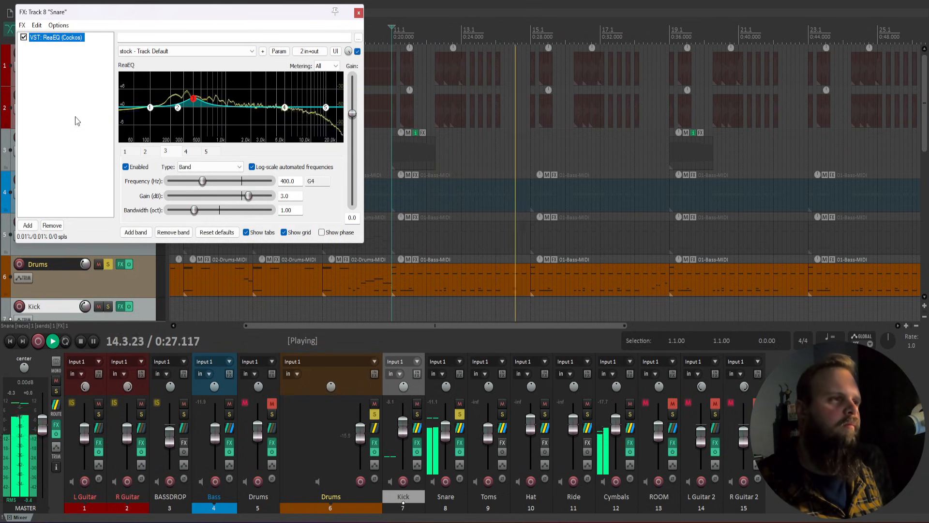
{"action": "key", "text": "space"}
Step: Close the Snare effects window, deselect Kick, and open the Cymbals effects chain
{"action": "left_click", "coordinate": [359, 13]}
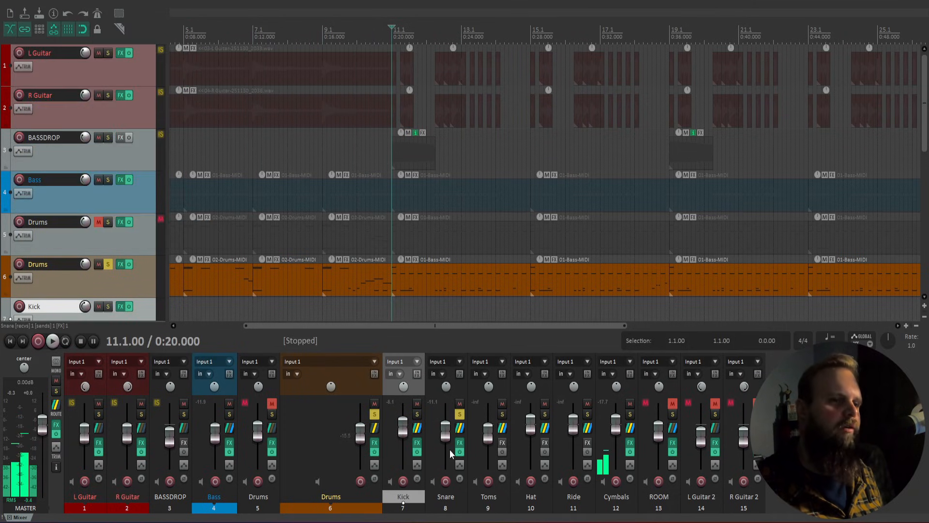
{"action": "left_click", "coordinate": [793, 420]}
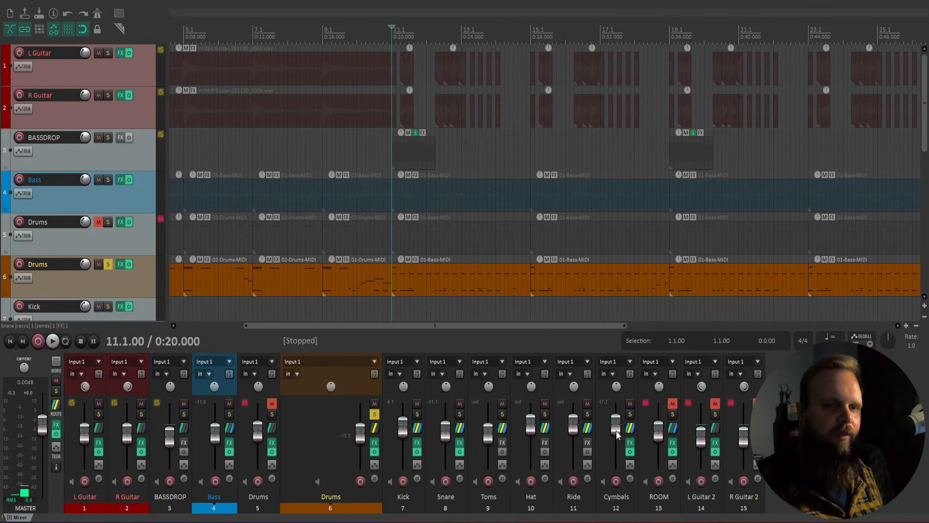
{"action": "left_click", "coordinate": [630, 443]}
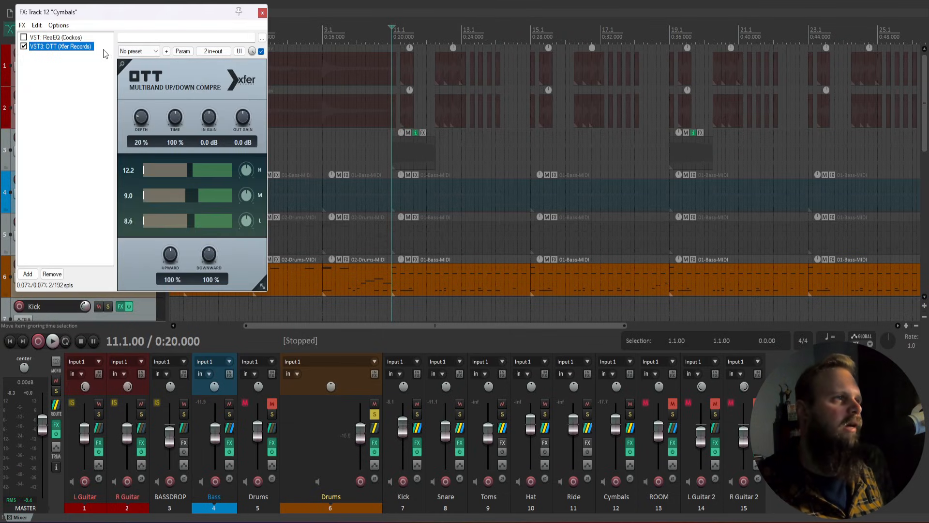
Step: Play the cymbals with OTT bypassed, re-enable OTT, close the window, and stop playback
{"action": "left_click", "coordinate": [24, 47]}
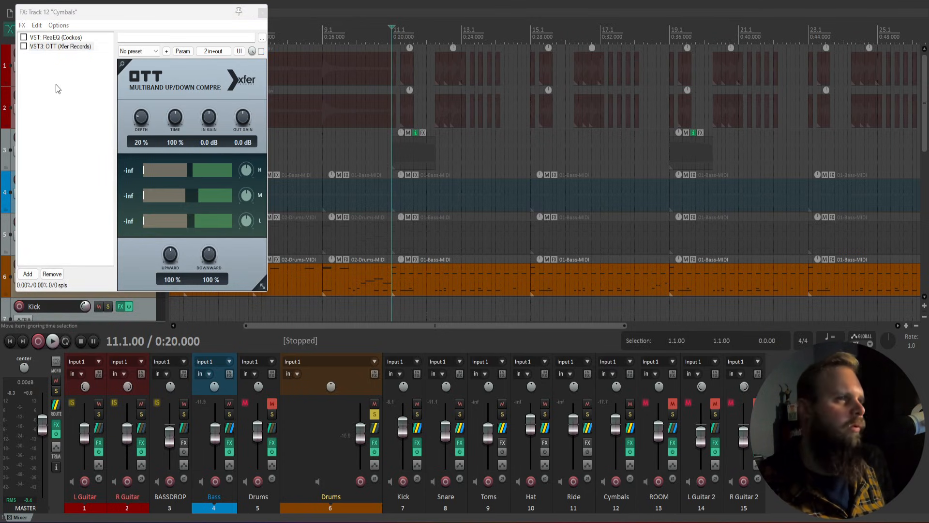
{"action": "key", "text": "space"}
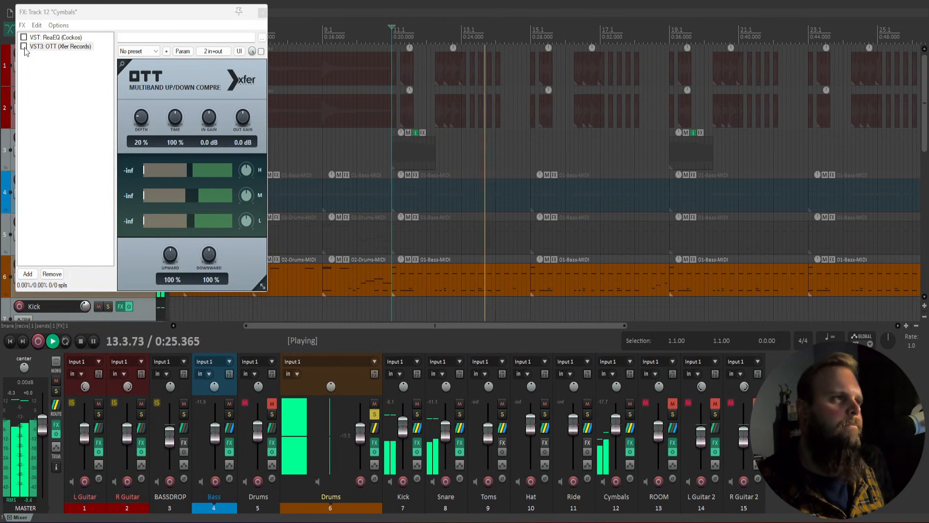
{"action": "left_click", "coordinate": [24, 46]}
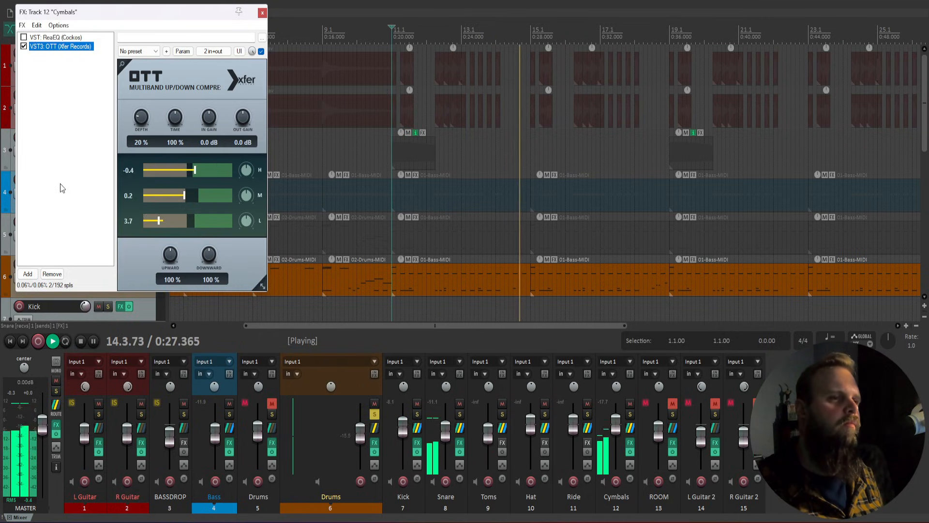
{"action": "left_click", "coordinate": [262, 12]}
{"action": "key", "text": "space"}
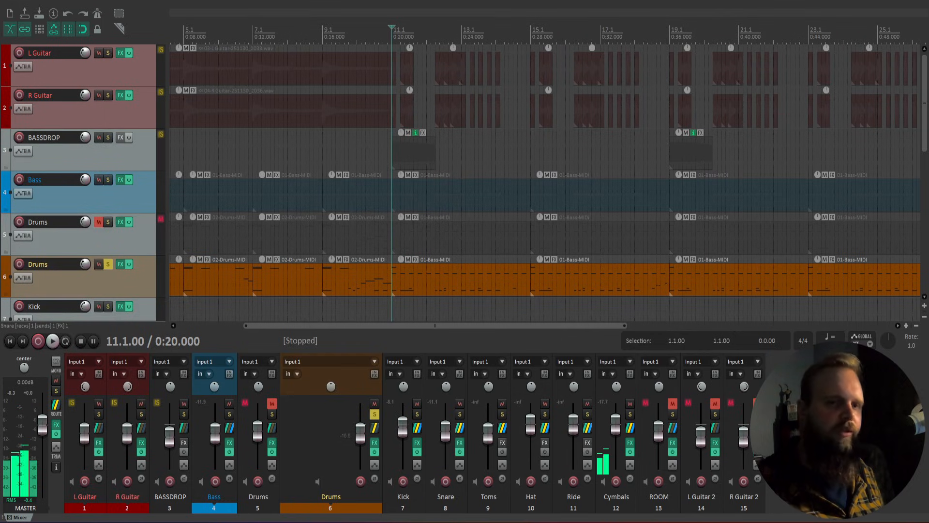
Step: Unmute and solo ROOM, then view the Kontakt kit's Drum Mixer and close it
{"action": "left_click", "coordinate": [673, 403]}
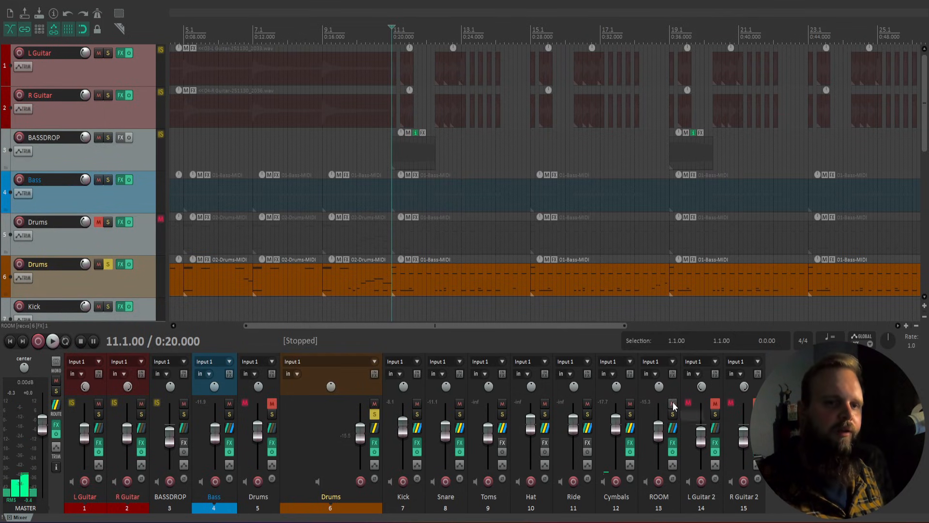
{"action": "left_click", "coordinate": [673, 413]}
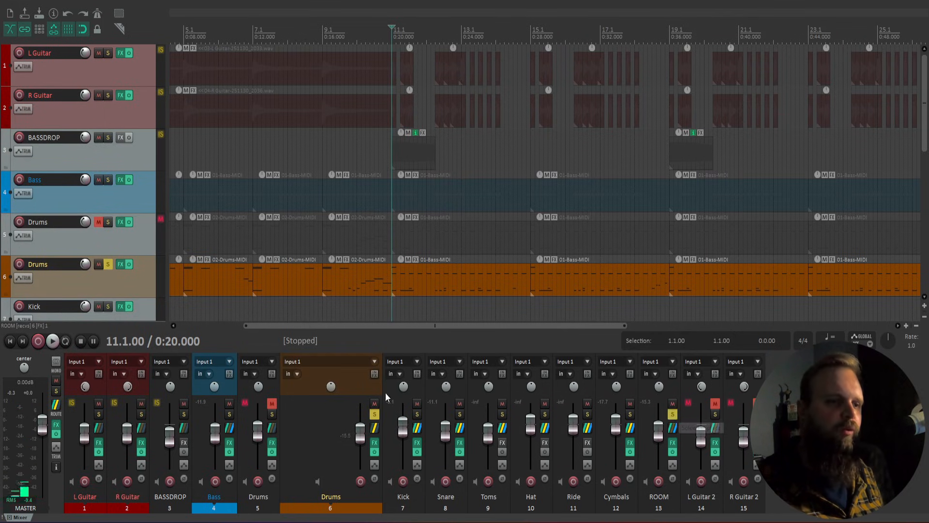
{"action": "left_click", "coordinate": [374, 443]}
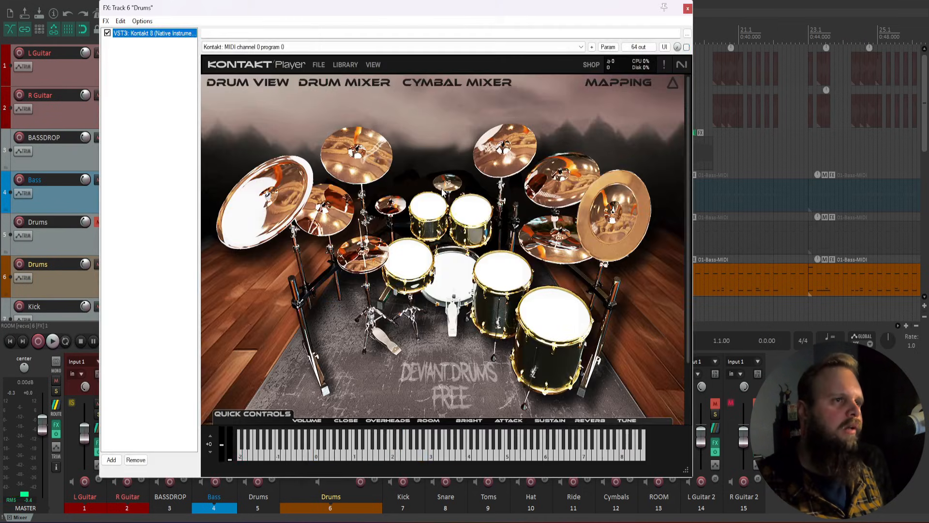
{"action": "left_click", "coordinate": [329, 88]}
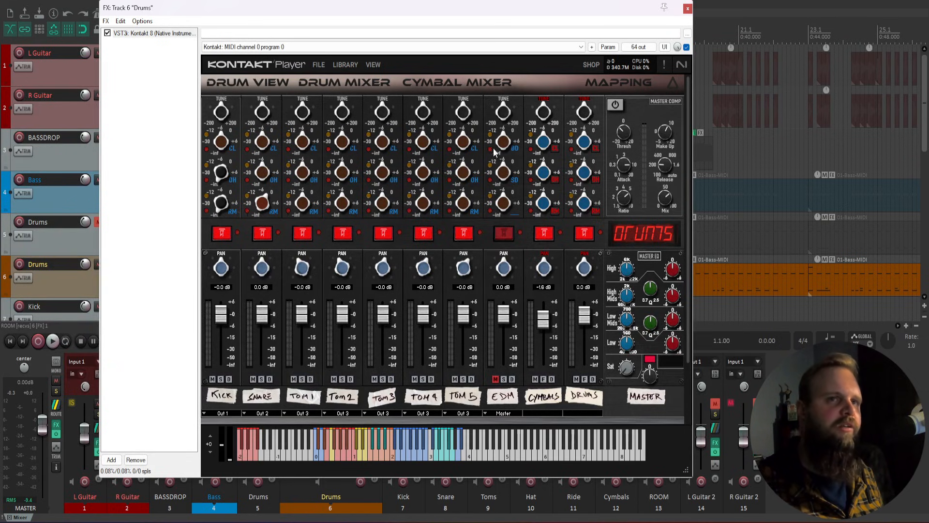
{"action": "left_click", "coordinate": [687, 10]}
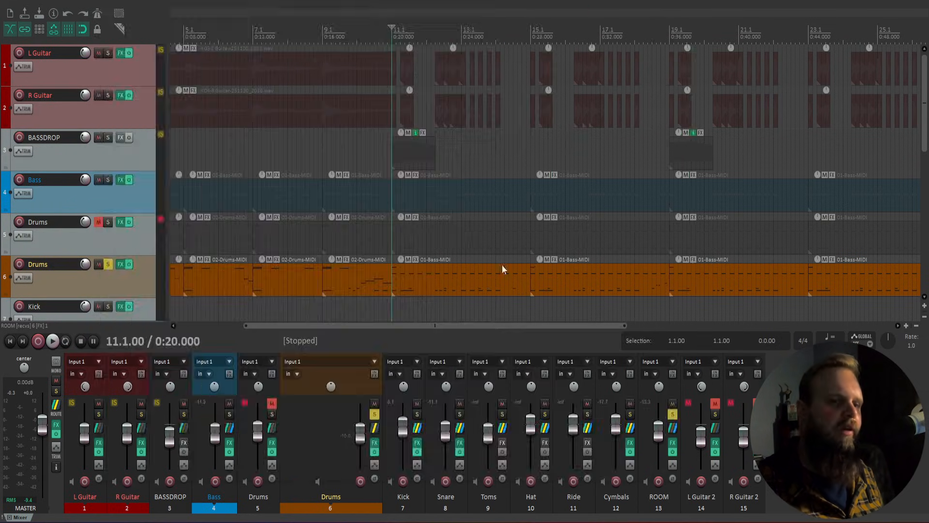
Step: Open ROOM's ReaEQ, unsolo Drums, play briefly, and bypass the EQ
{"action": "left_click", "coordinate": [672, 443]}
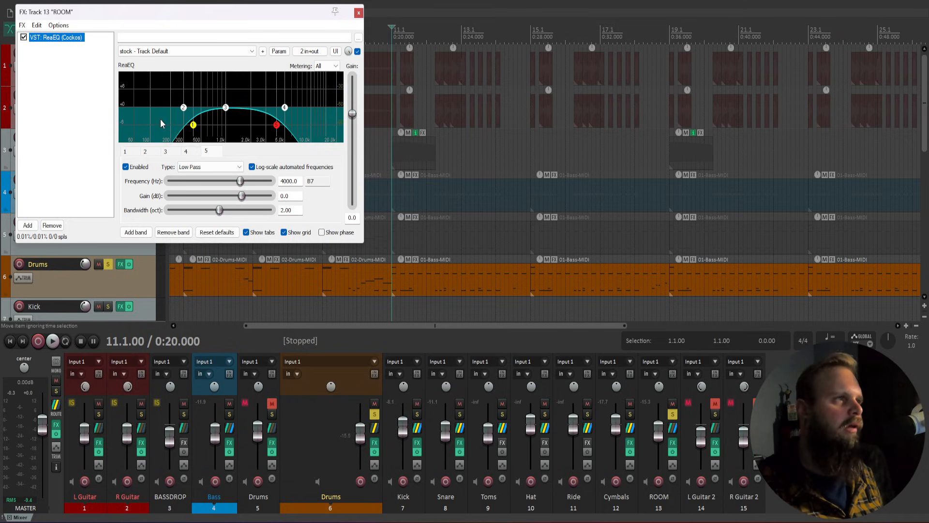
{"action": "left_click", "coordinate": [375, 414]}
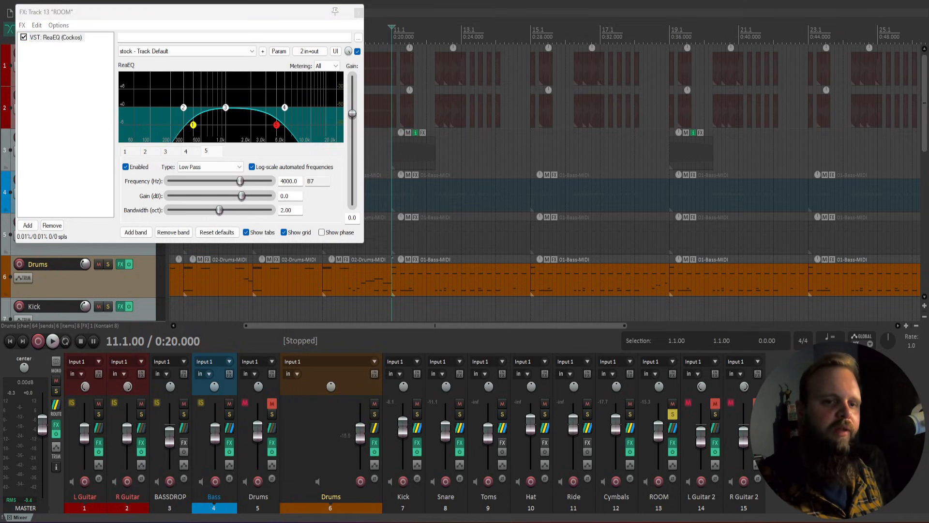
{"action": "key", "text": "space"}
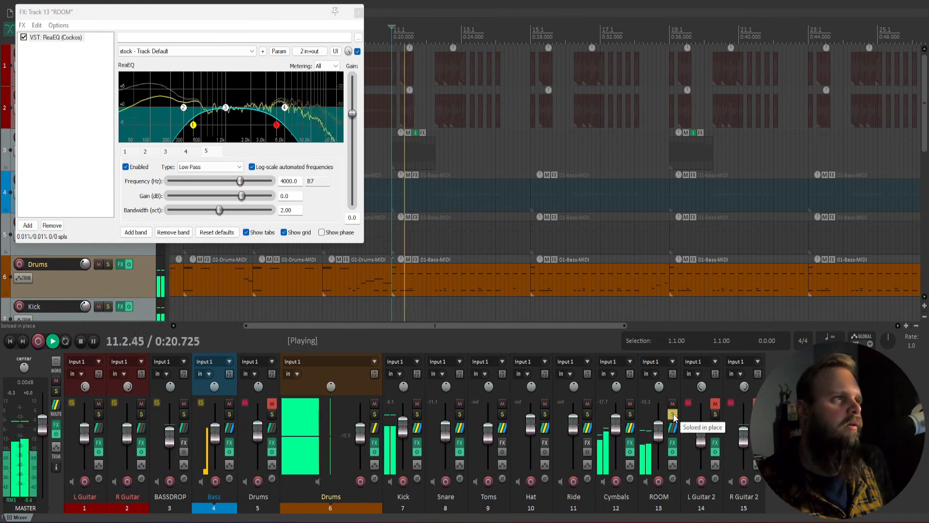
{"action": "key", "text": "space"}
{"action": "left_click", "coordinate": [23, 37]}
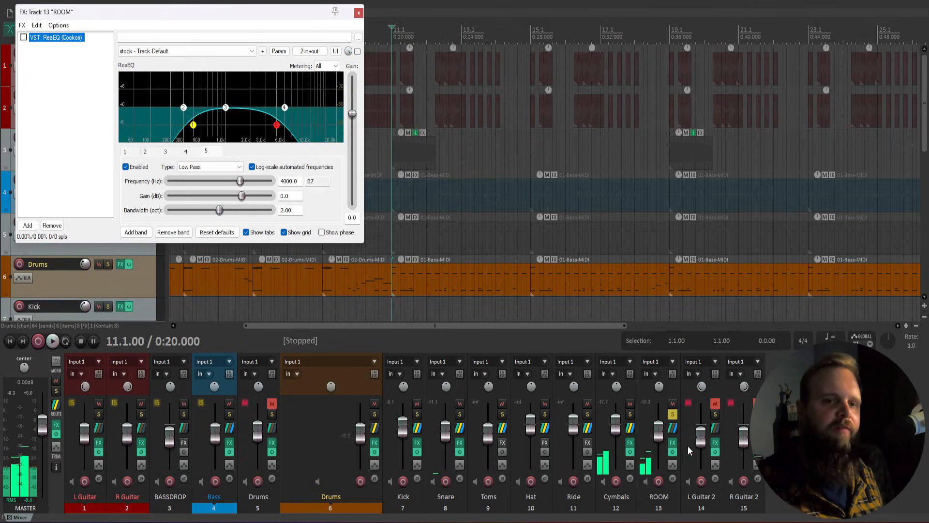
Step: Check the ROOM track's drum receives in its routing window, then close it
{"action": "left_click", "coordinate": [671, 428]}
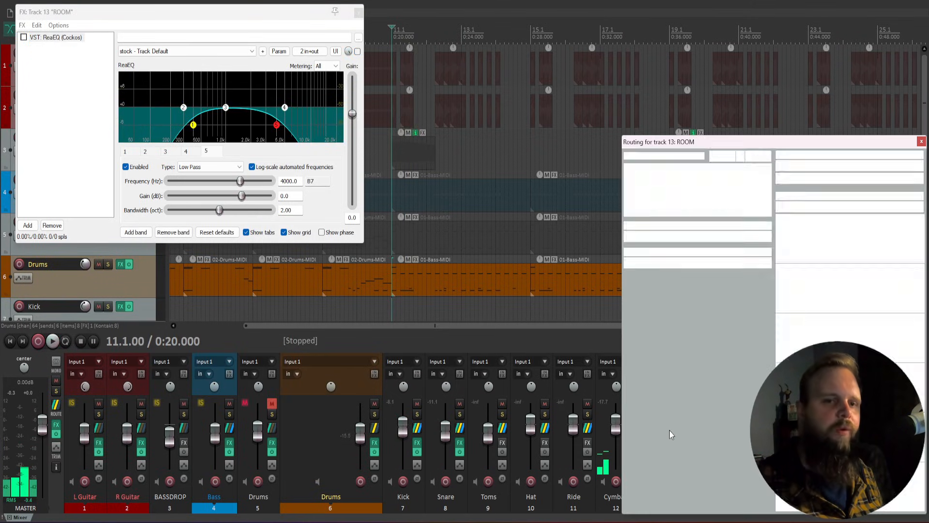
{"action": "left_click", "coordinate": [921, 142]}
{"action": "left_click", "coordinate": [86, 59]}
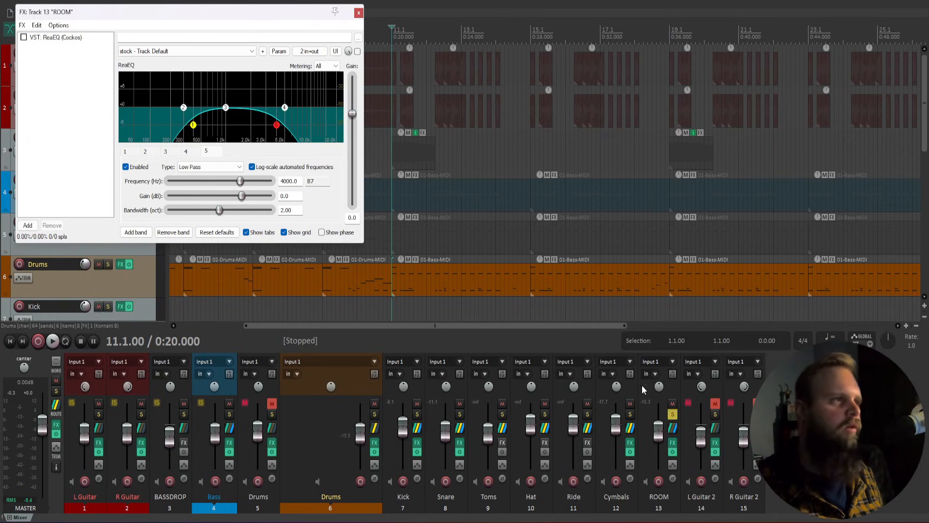
{"action": "left_click", "coordinate": [794, 416]}
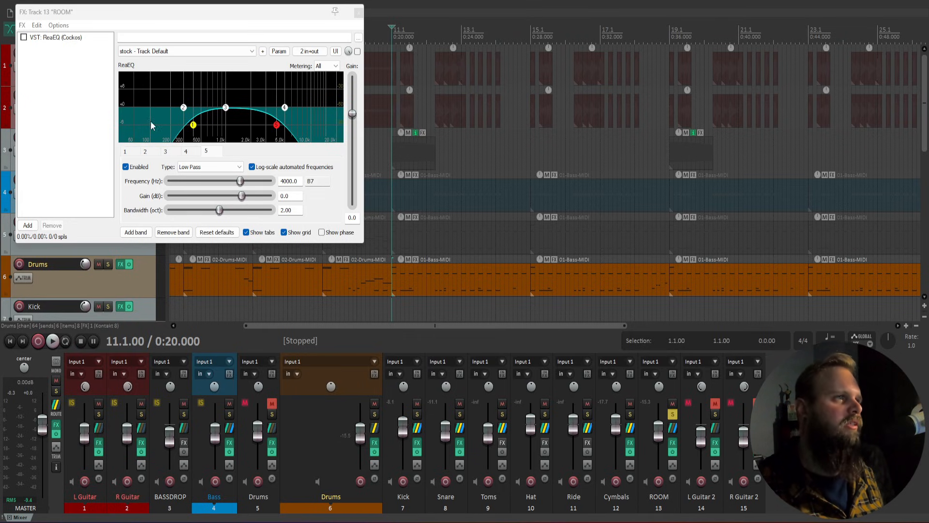
Step: Audition ROOM with EQ bypassed, re-enable it, and inspect the 400 Hz and 4000 Hz bands
{"action": "key", "text": "space"}
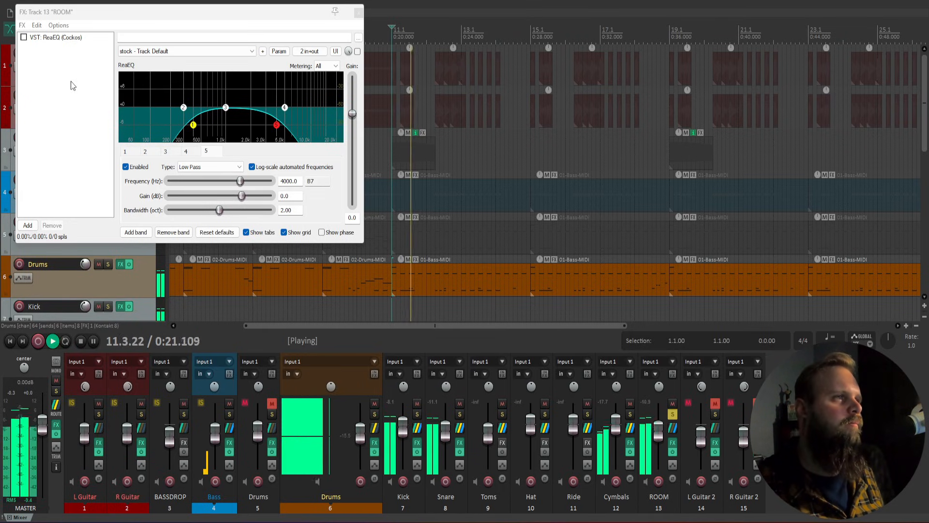
{"action": "left_click", "coordinate": [23, 37]}
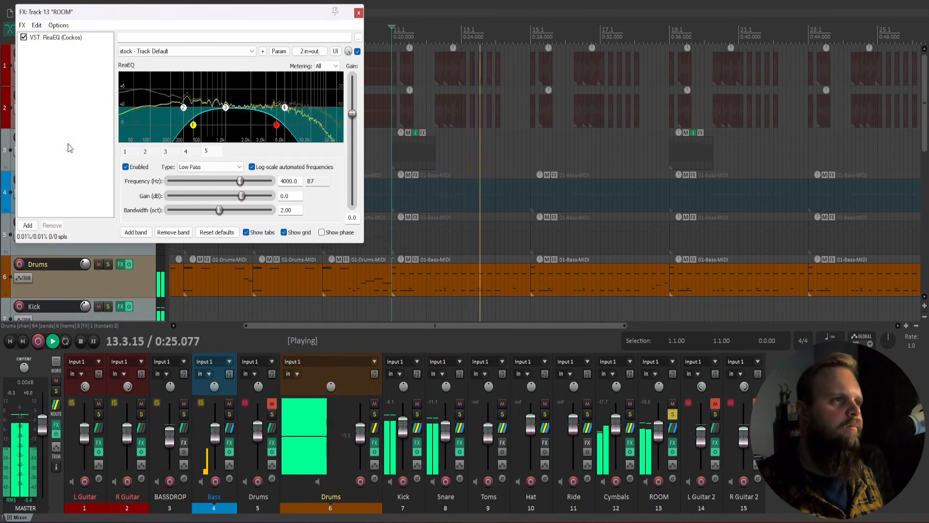
{"action": "key", "text": "space"}
{"action": "left_click", "coordinate": [131, 153]}
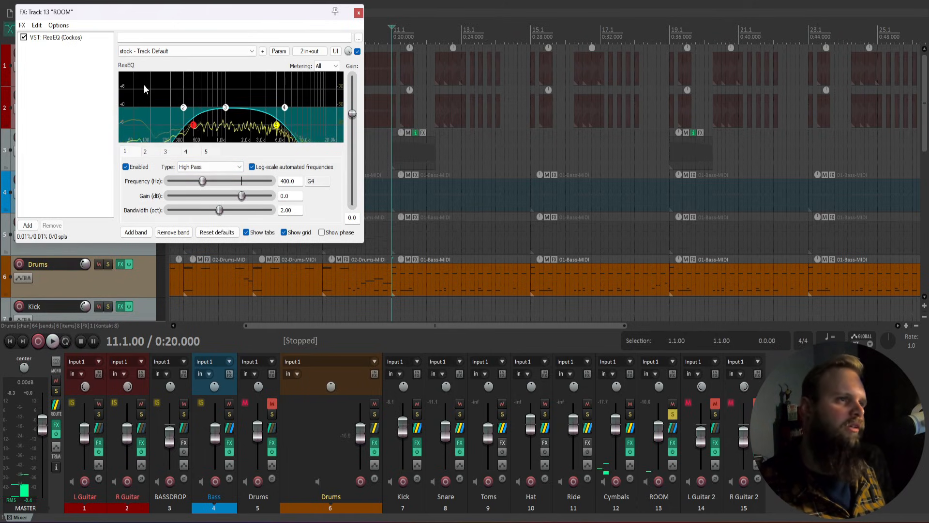
{"action": "left_click", "coordinate": [206, 151]}
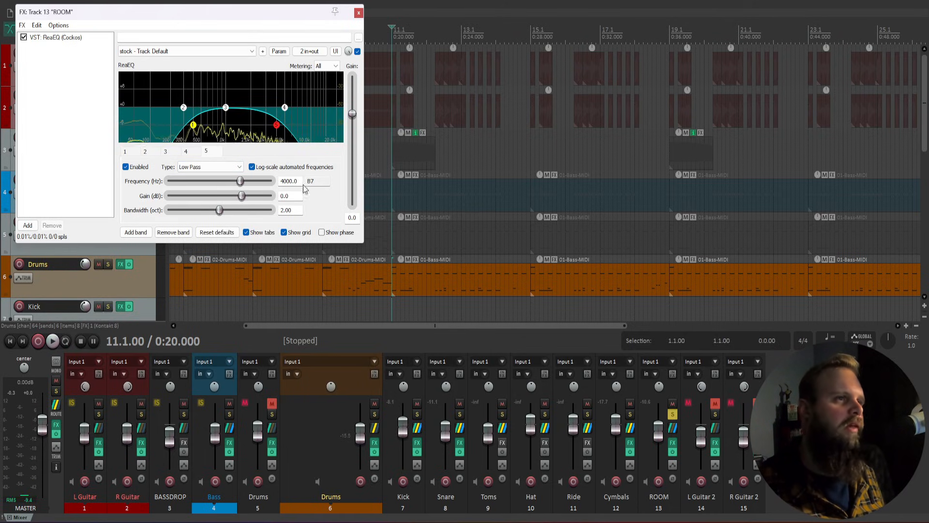
Step: Close the ROOM EQ, unsolo L Guitar 2, and briefly play the mix
{"action": "left_click", "coordinate": [358, 13]}
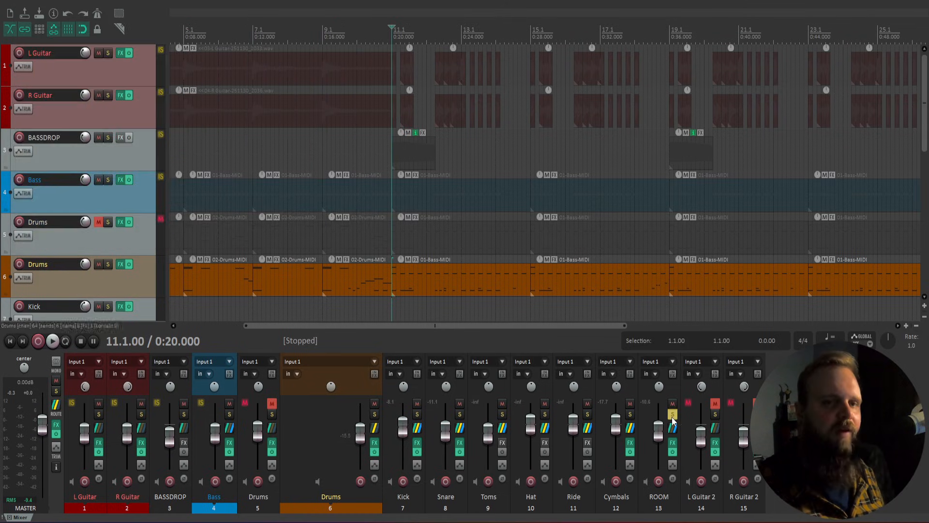
{"action": "left_click", "coordinate": [714, 414]}
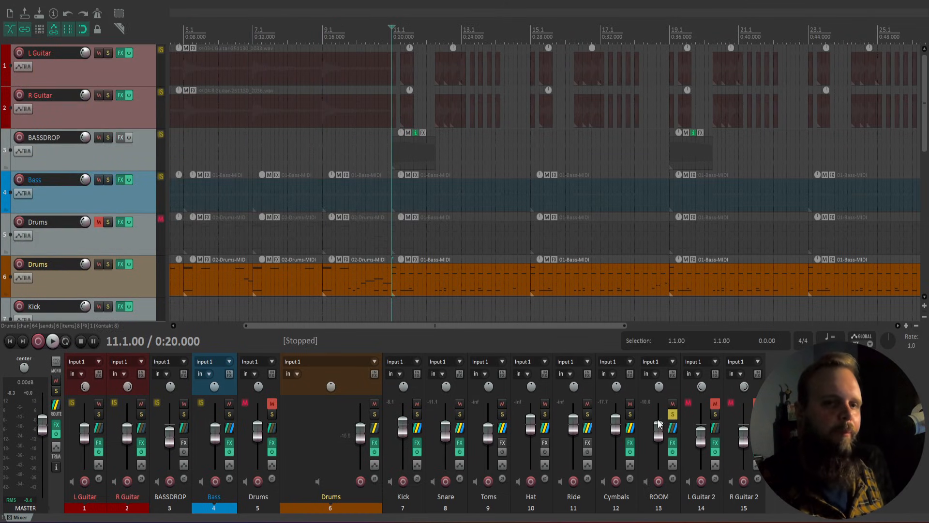
{"action": "key", "text": "space"}
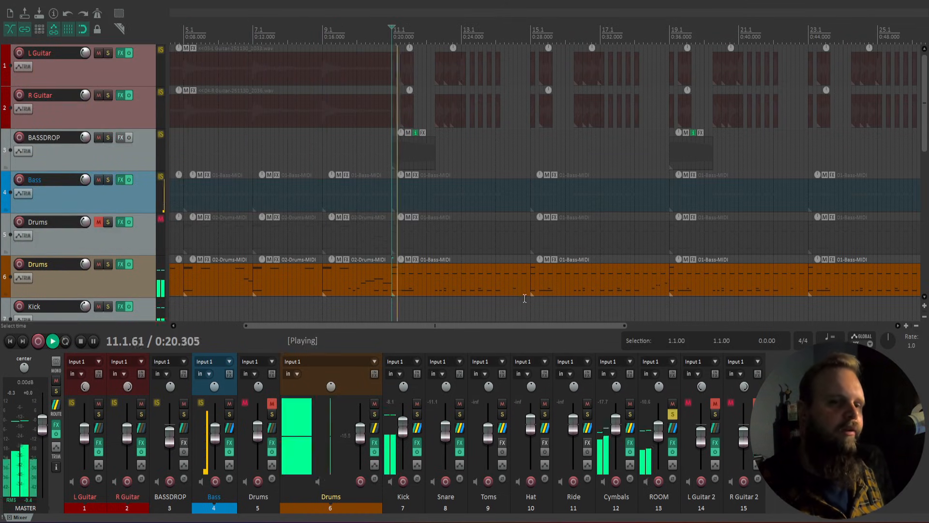
{"action": "key", "text": "space"}
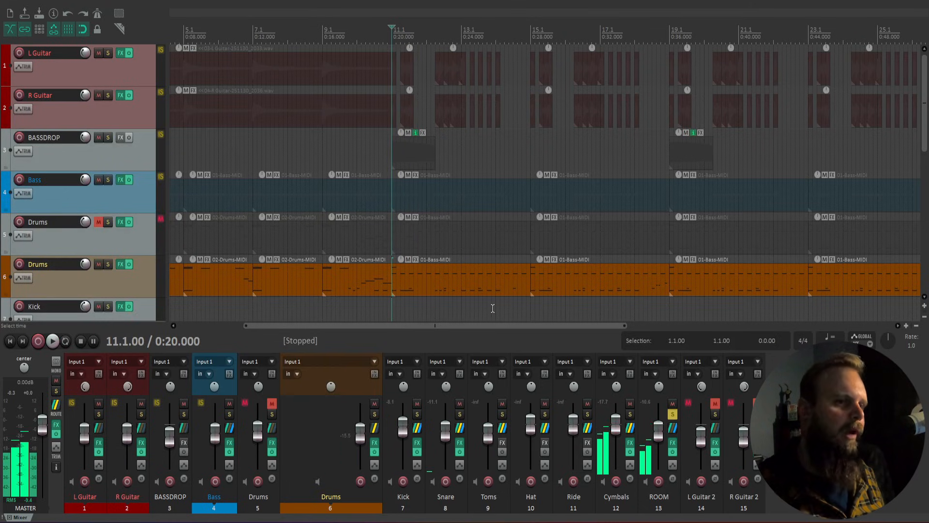
Step: Take ROOM out of solo and select L Guitar 2, R Guitar 2, then Drums
{"action": "left_click_drag", "start_coordinate": [437, 328], "coordinate": [373, 326]}
{"action": "left_click", "coordinate": [673, 415]}
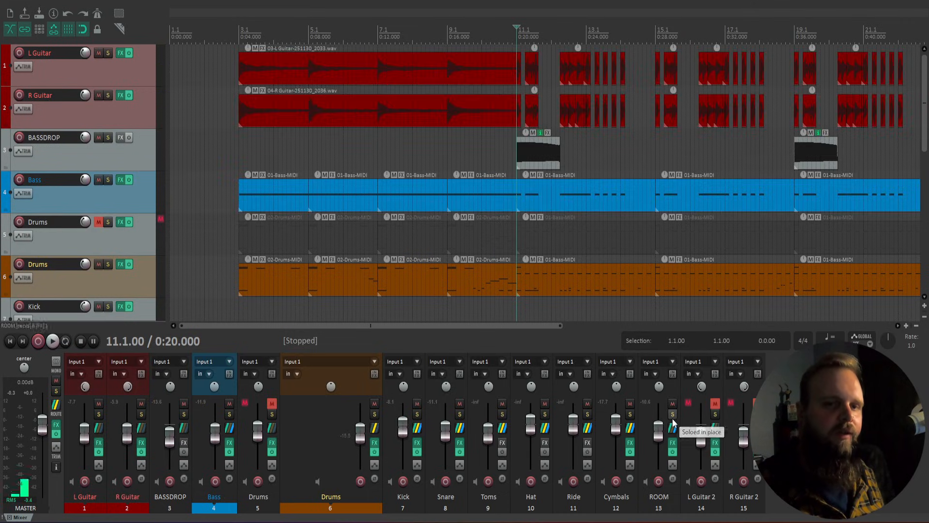
{"action": "left_click", "coordinate": [717, 384]}
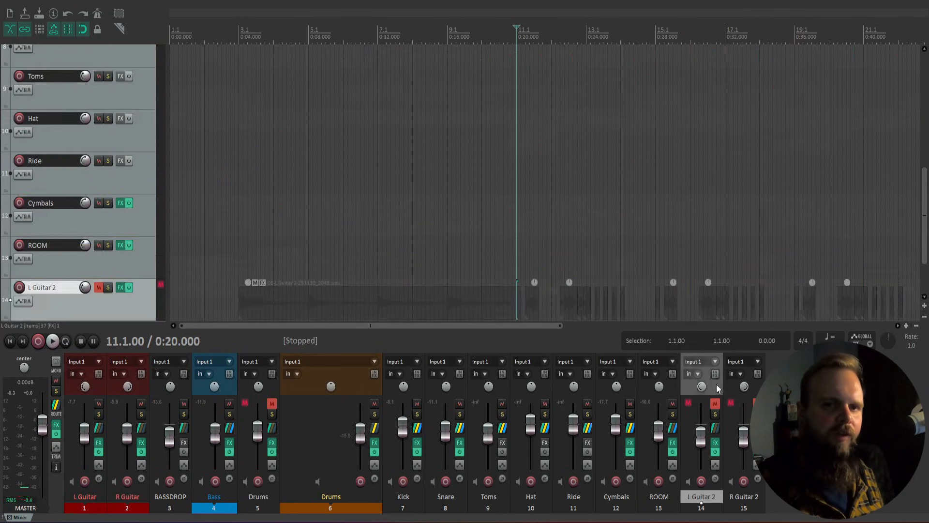
{"action": "left_click", "coordinate": [730, 388], "text": "shift"}
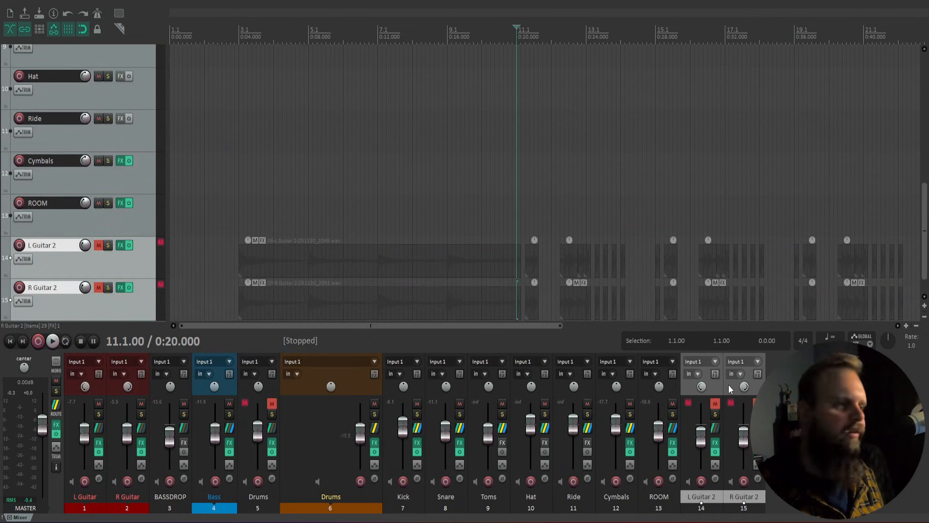
{"action": "left_click", "coordinate": [726, 386]}
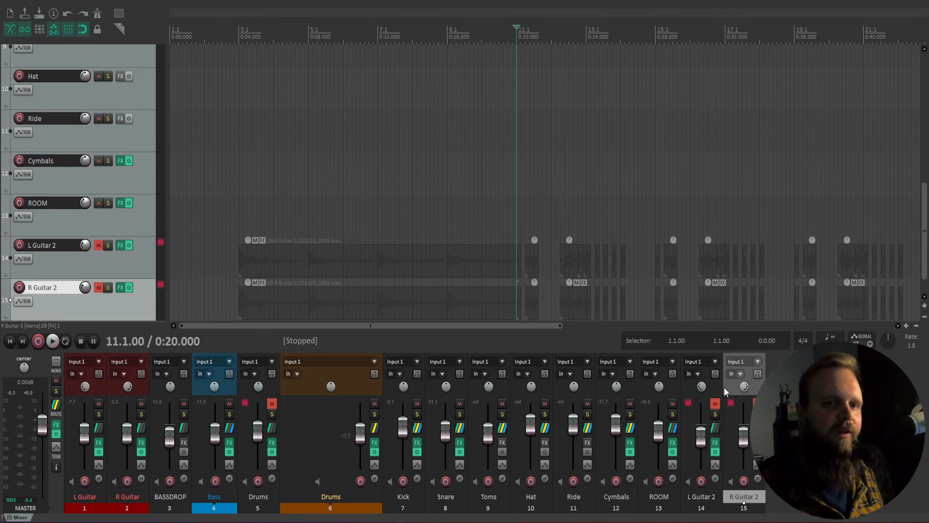
{"action": "left_click", "coordinate": [318, 408]}
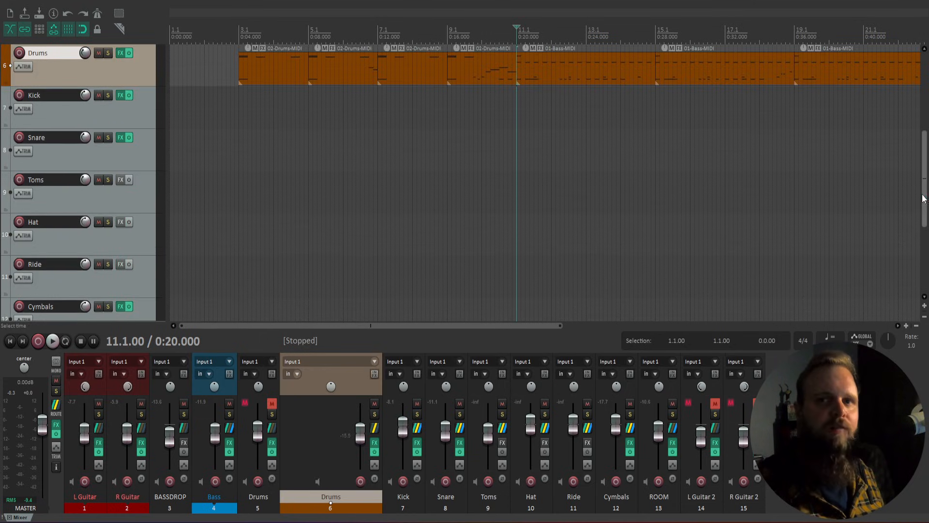
Step: Select R Guitar and BASSDROP, move the edit position to 5.2.00, and open Bass's effects chain
{"action": "scroll", "coordinate": [911, 116], "scroll_direction": "up", "scroll_amount": 5}
{"action": "left_click", "coordinate": [217, 121]}
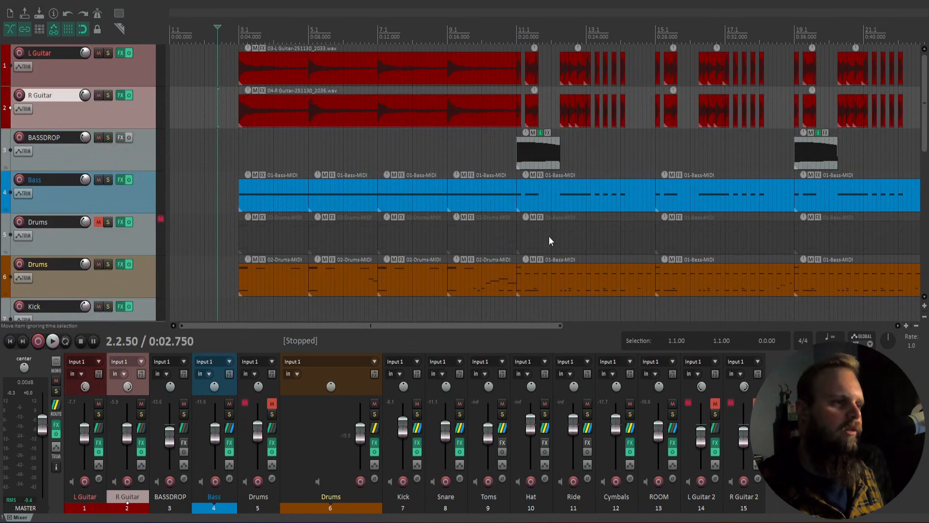
{"action": "left_click", "coordinate": [230, 147]}
{"action": "left_click", "coordinate": [239, 148]}
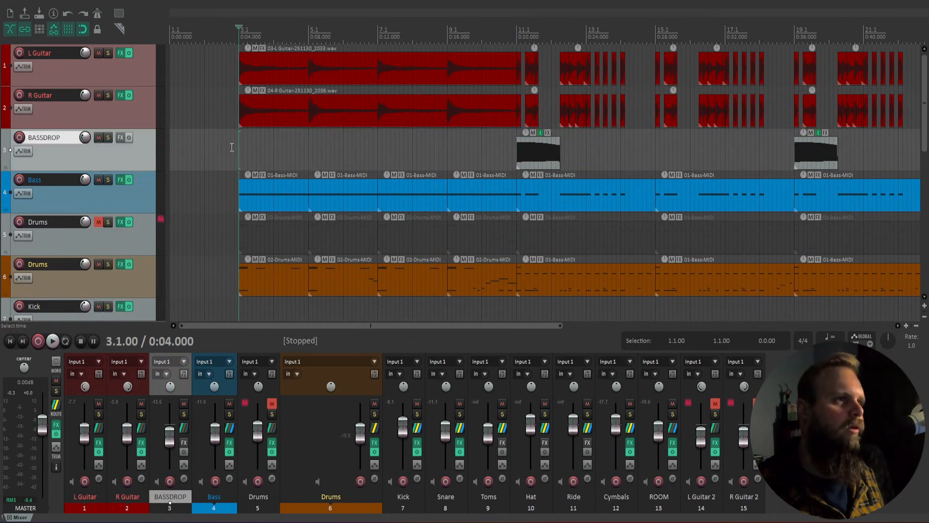
{"action": "left_click", "coordinate": [233, 148]}
{"action": "left_click", "coordinate": [317, 155]}
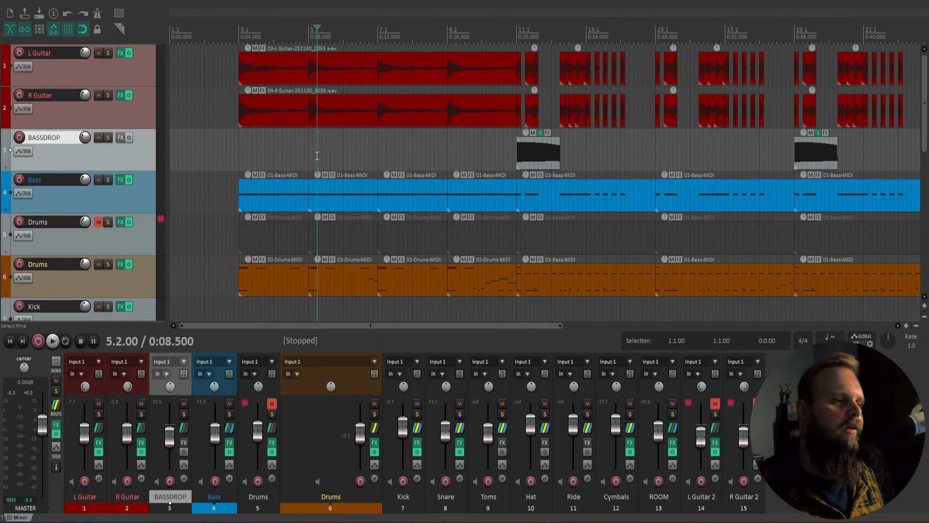
{"action": "left_click", "coordinate": [230, 441]}
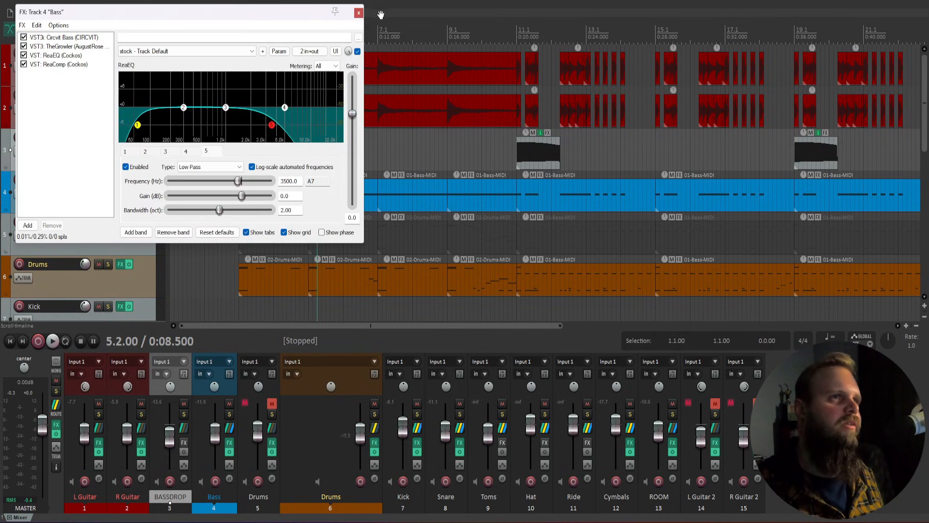
Step: Check the Circvit Bass instrument, close the Bass FX window, and return to bar 3.1
{"action": "key", "text": "Up"}
{"action": "key", "text": "Up"}
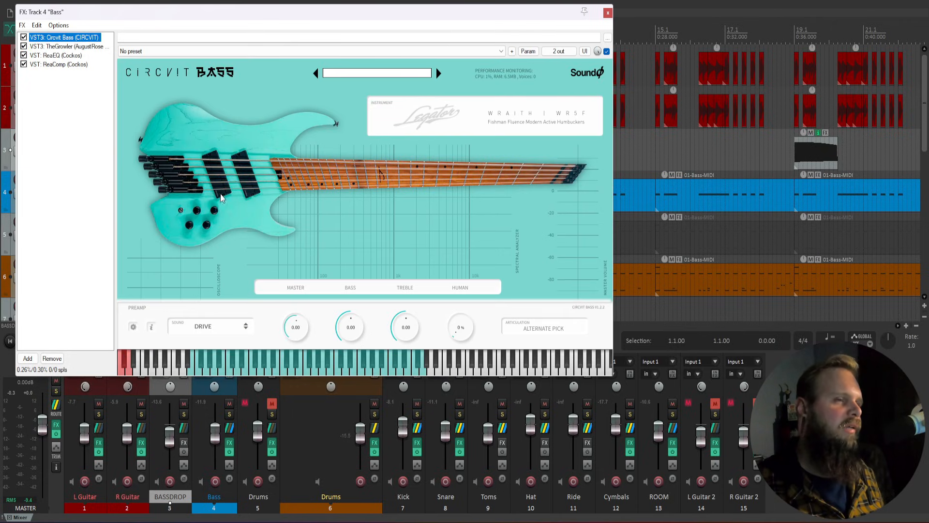
{"action": "left_click", "coordinate": [608, 14]}
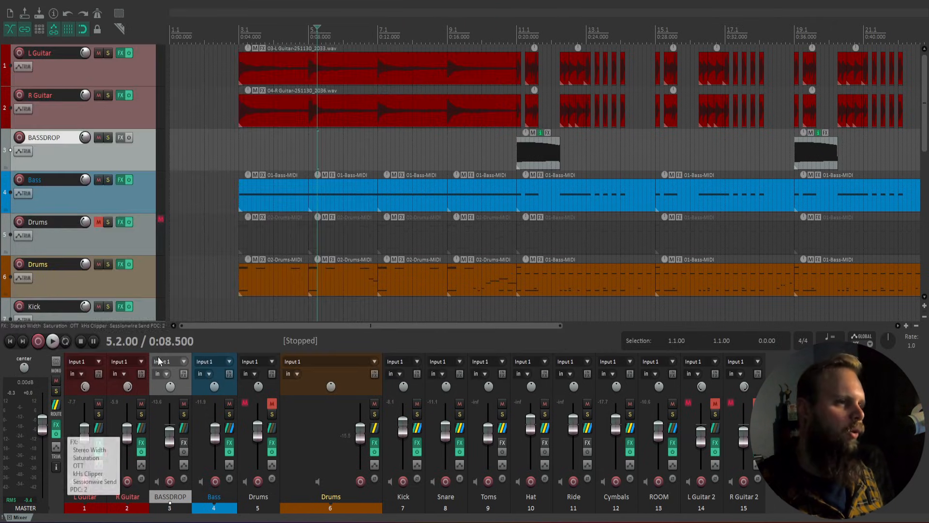
{"action": "left_click", "coordinate": [245, 153]}
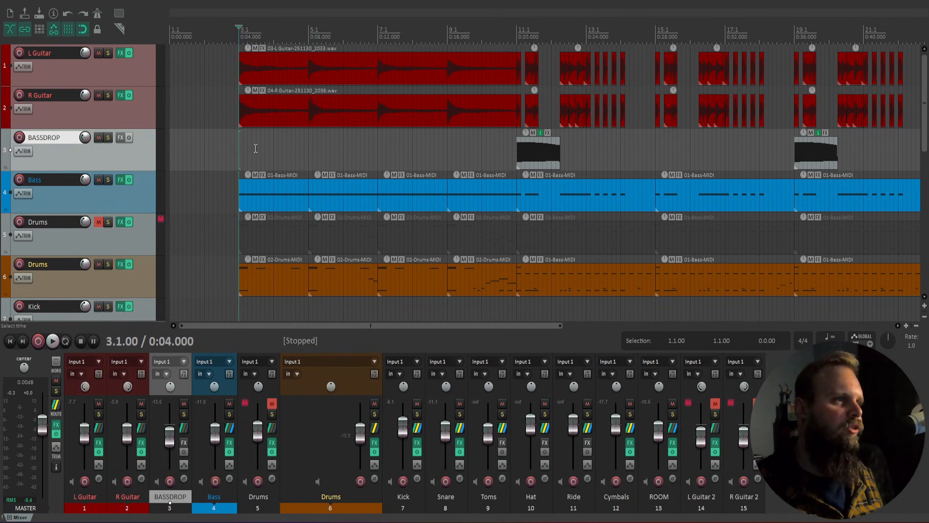
Step: Open the Drums' Kontakt, switch between Drum View and Drum Mixer, then close it
{"action": "left_click", "coordinate": [377, 441]}
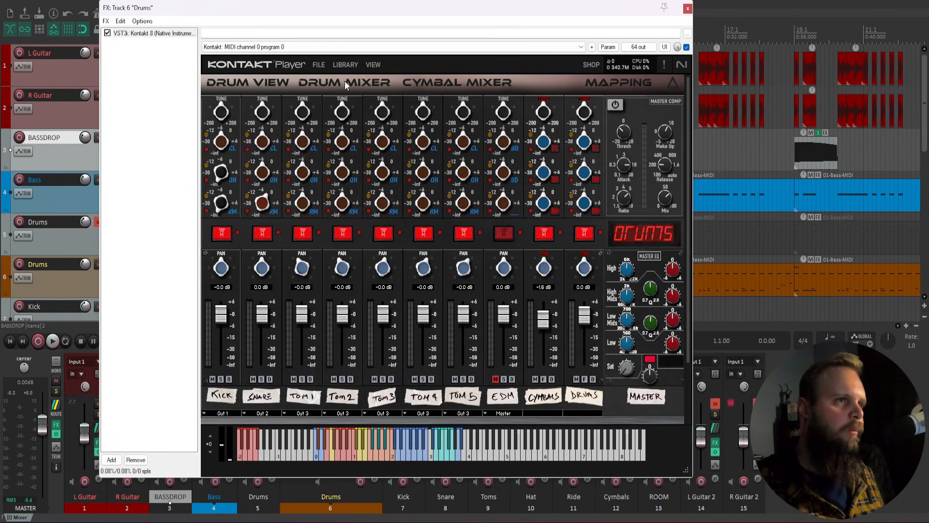
{"action": "left_click", "coordinate": [283, 83]}
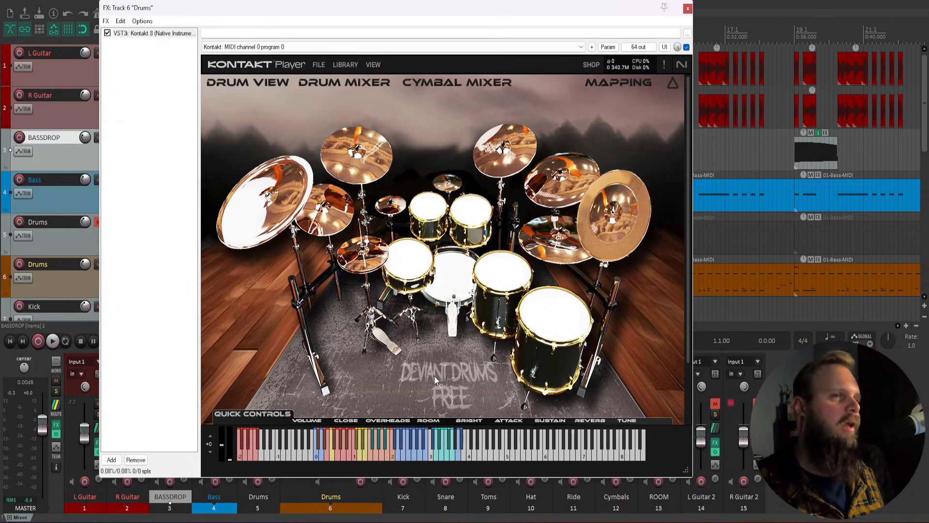
{"action": "left_click", "coordinate": [326, 82]}
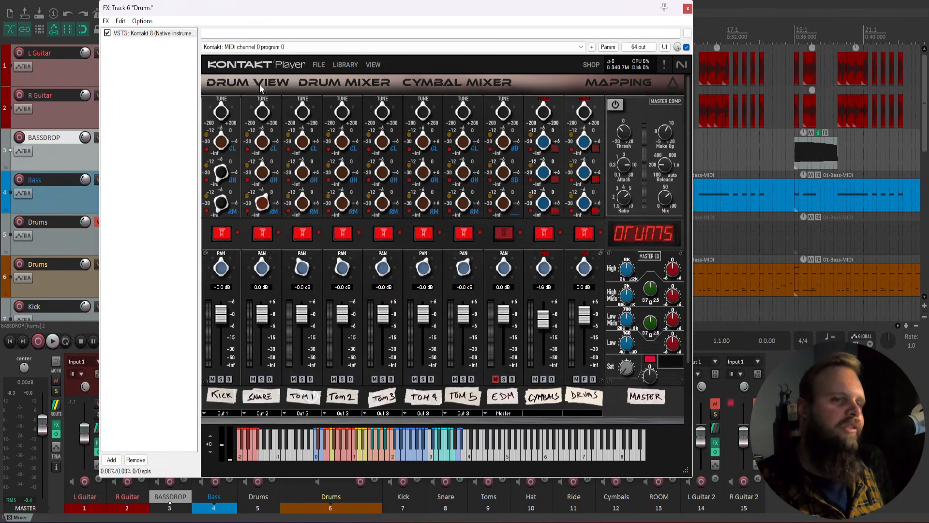
{"action": "left_click", "coordinate": [688, 8]}
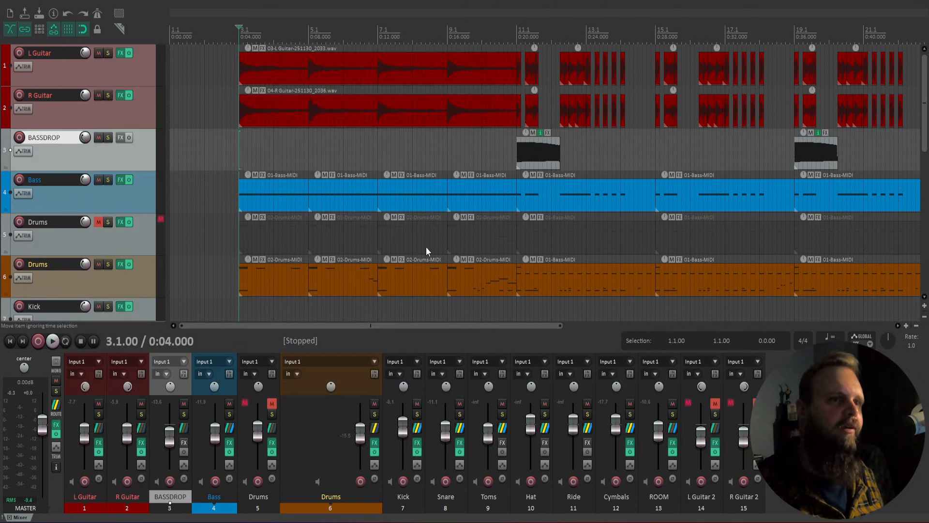
{"action": "left_click", "coordinate": [508, 187]}
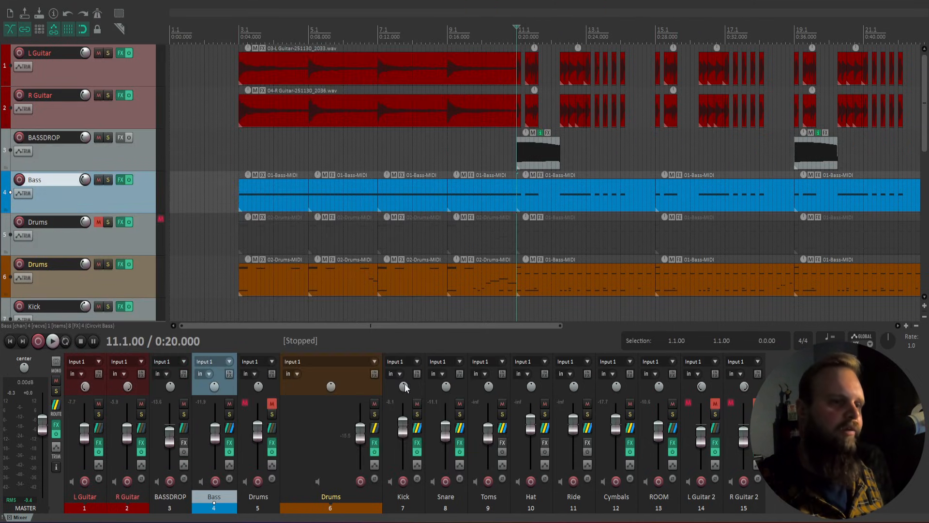
{"action": "left_click", "coordinate": [374, 414]}
{"action": "key", "text": "space"}
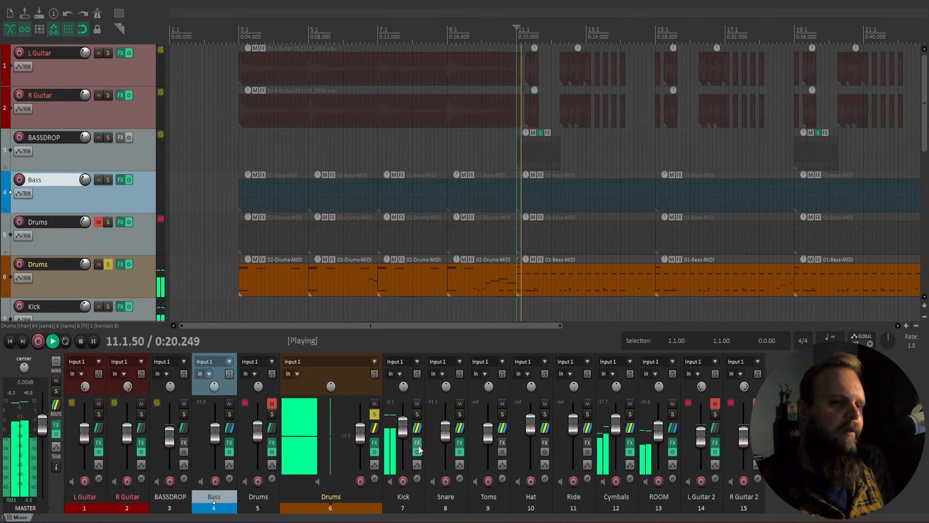
{"action": "left_click", "coordinate": [376, 444]}
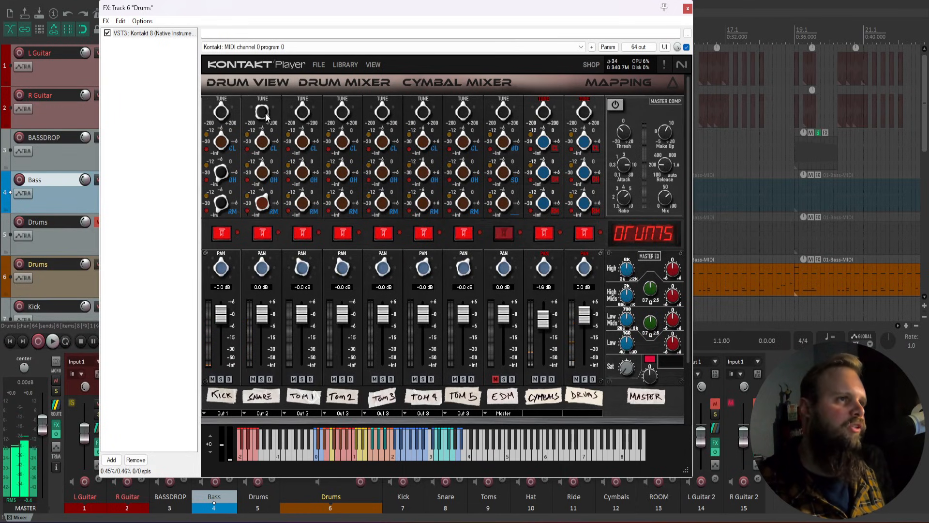
{"action": "left_click", "coordinate": [687, 9]}
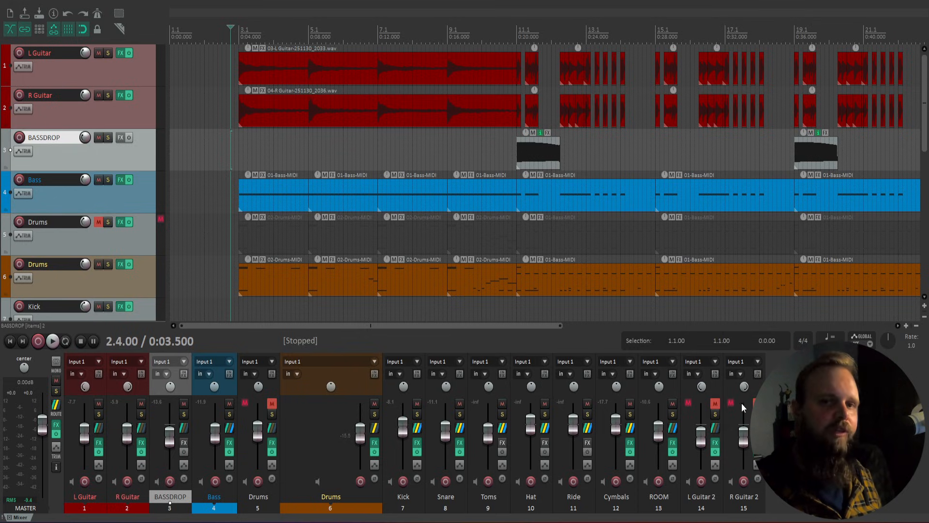
{"action": "left_click", "coordinate": [789, 416]}
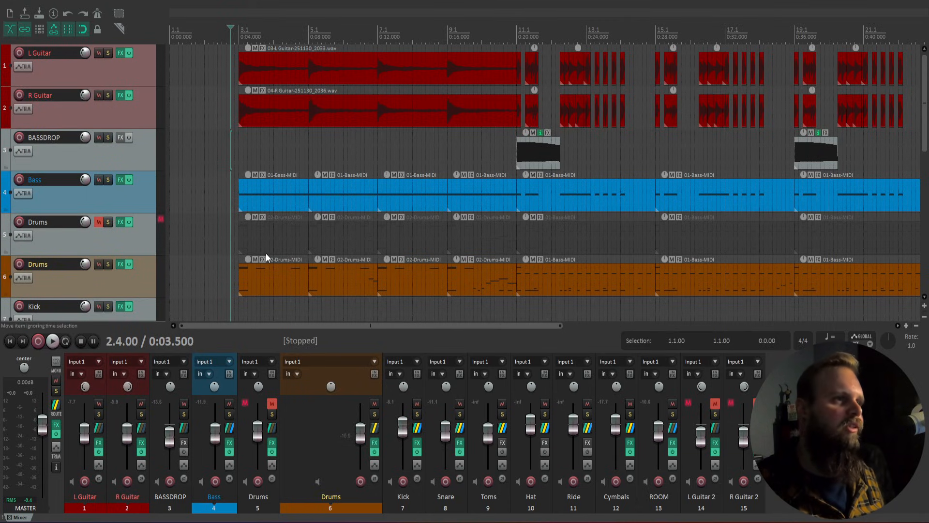
{"action": "left_click", "coordinate": [141, 443]}
{"action": "left_click", "coordinate": [62, 18]}
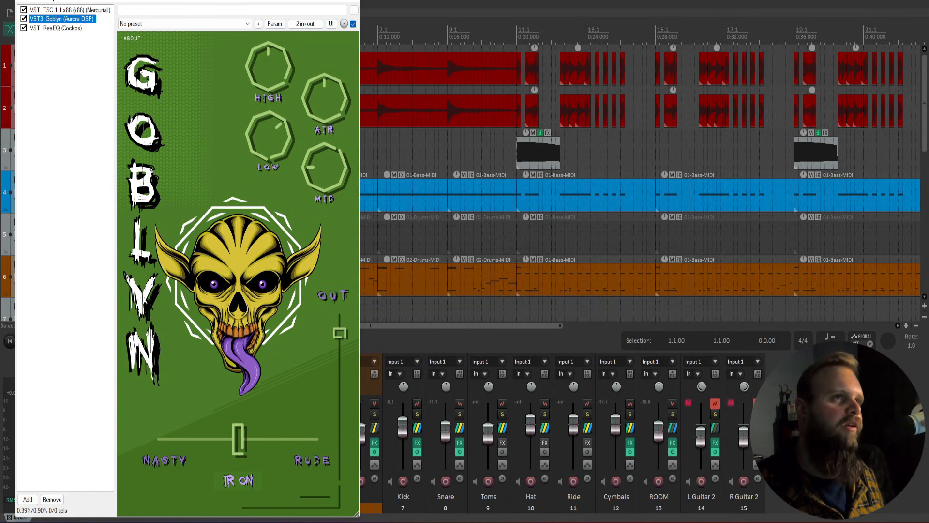
{"action": "key", "text": "Escape"}
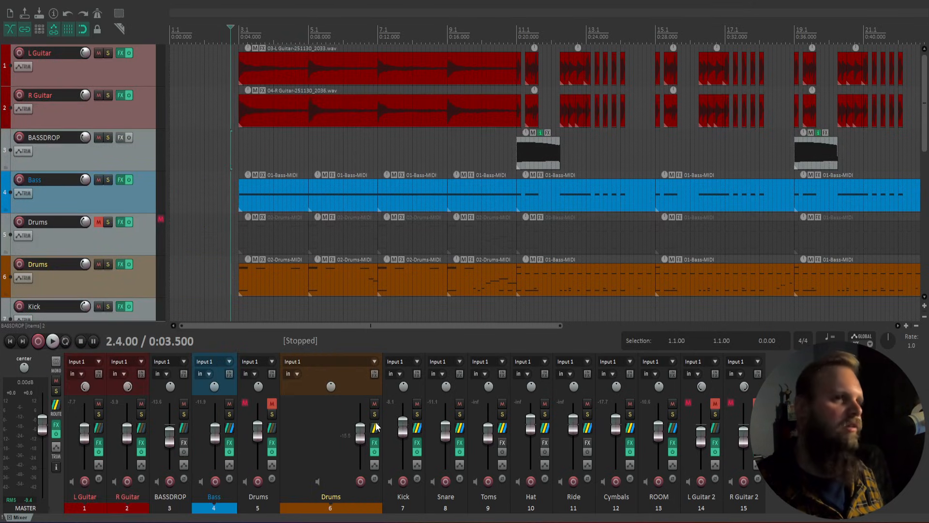
{"action": "left_click", "coordinate": [239, 147]}
{"action": "left_click", "coordinate": [234, 148]}
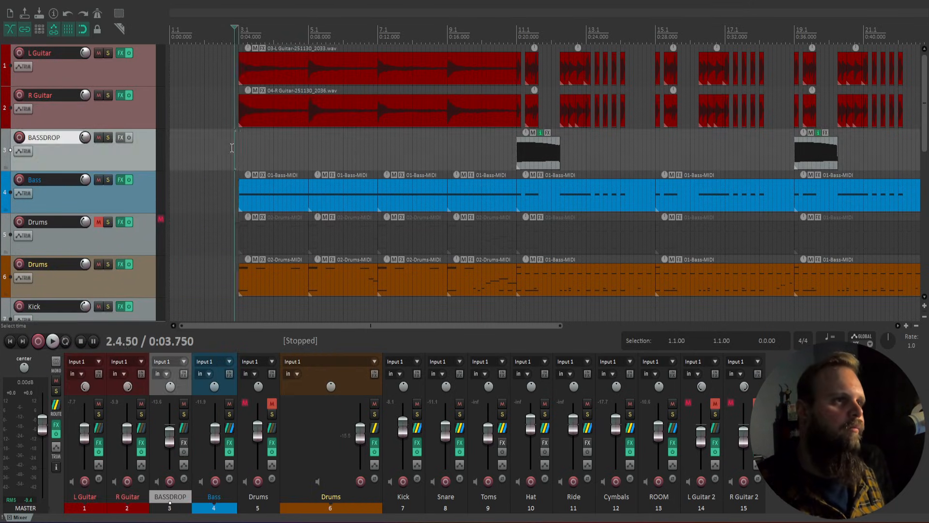
{"action": "left_click", "coordinate": [243, 150]}
{"action": "left_click", "coordinate": [237, 149]}
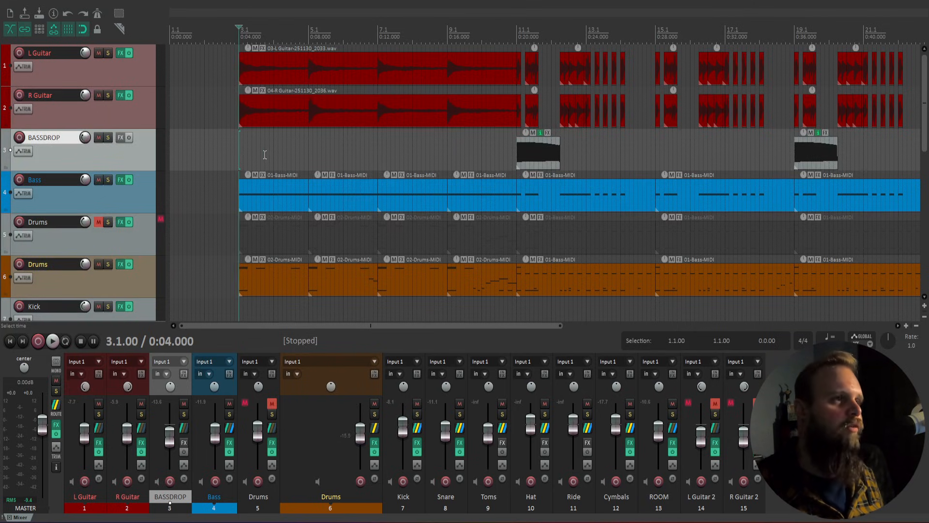
{"action": "left_click", "coordinate": [230, 151]}
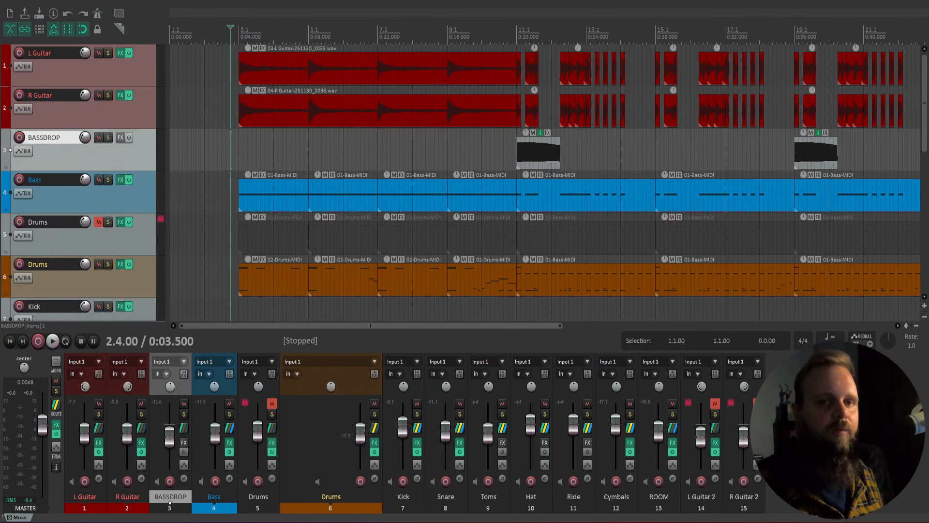
{"action": "left_click", "coordinate": [833, 426]}
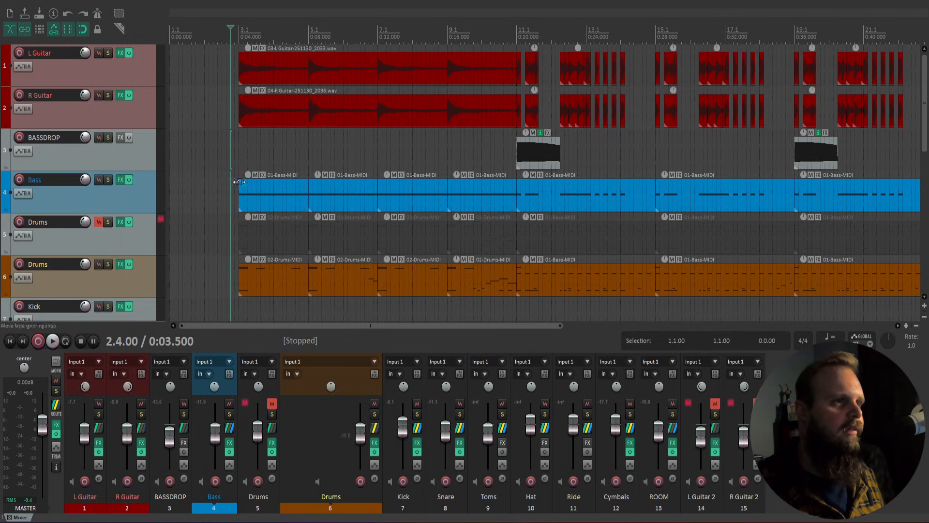